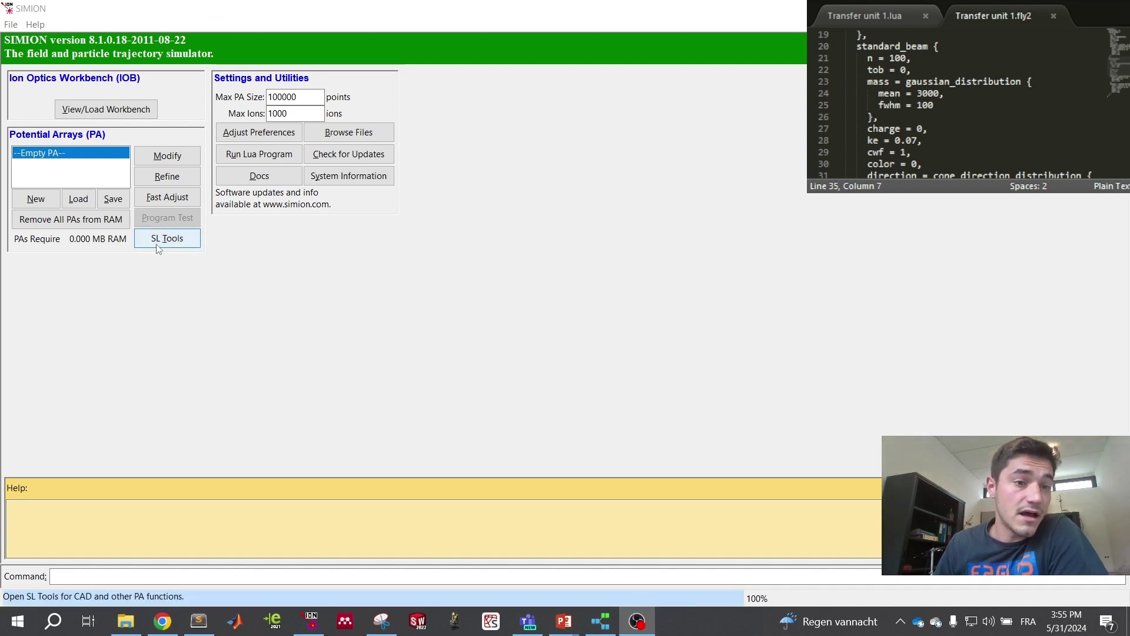
Step: Look over the Transfer unit 1.lua and Transfer unit 1.fly2 scripts in the text editor
left_click(163, 245)
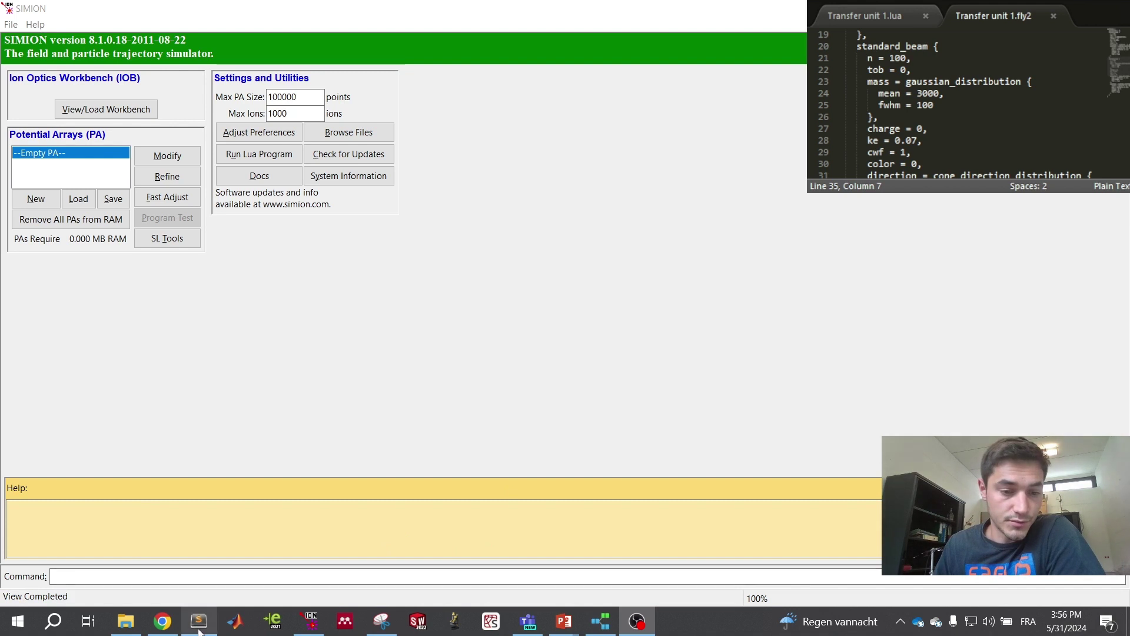
left_click(891, 23)
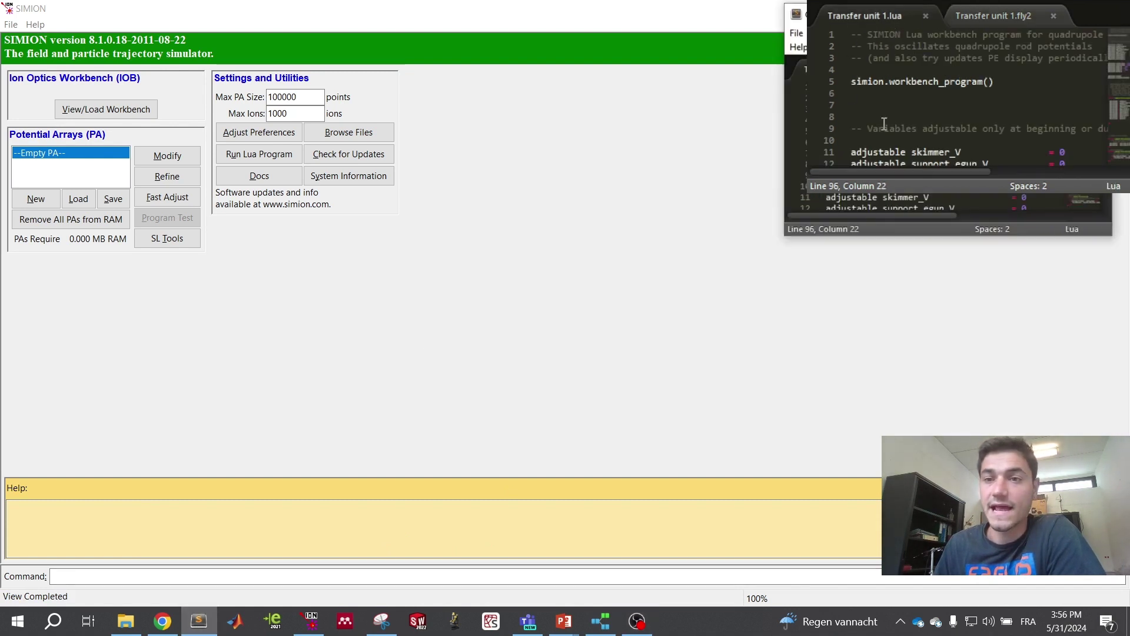
left_click(991, 16)
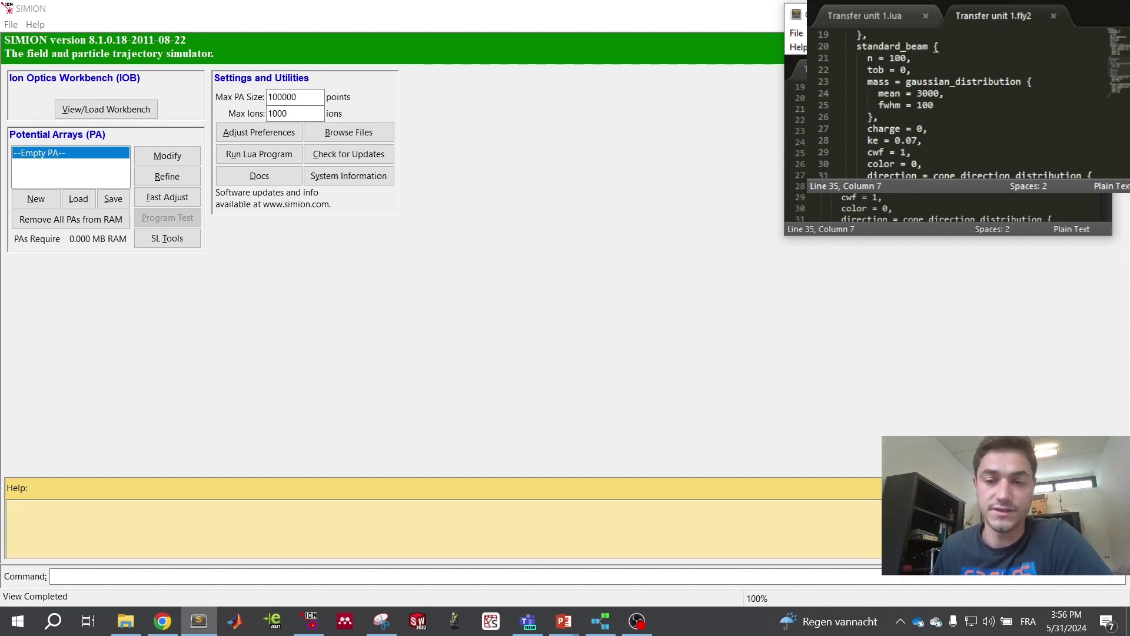
left_click(1030, 20)
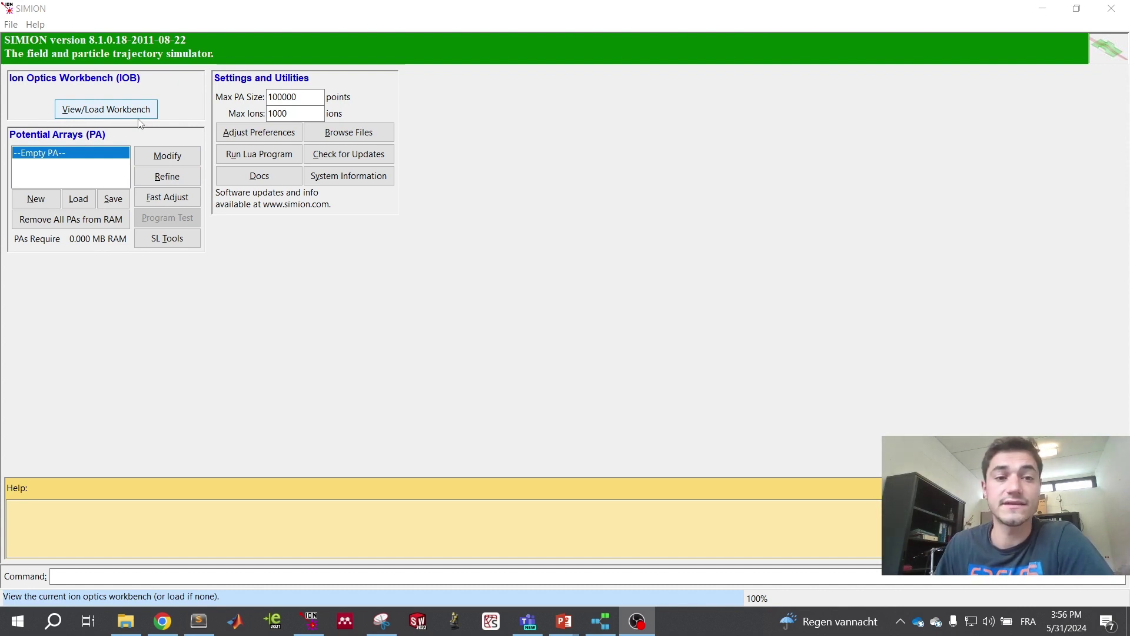
Step: Load the einzel.iob workbench from the einzel folder of the SIMION examples
left_click(144, 113)
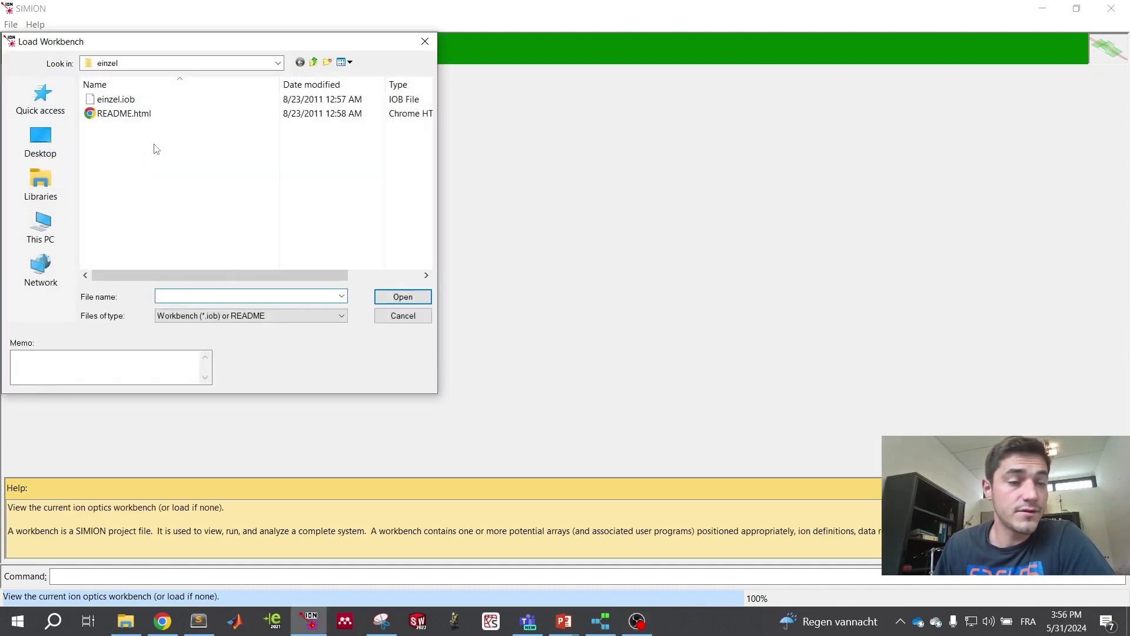
left_click(278, 63)
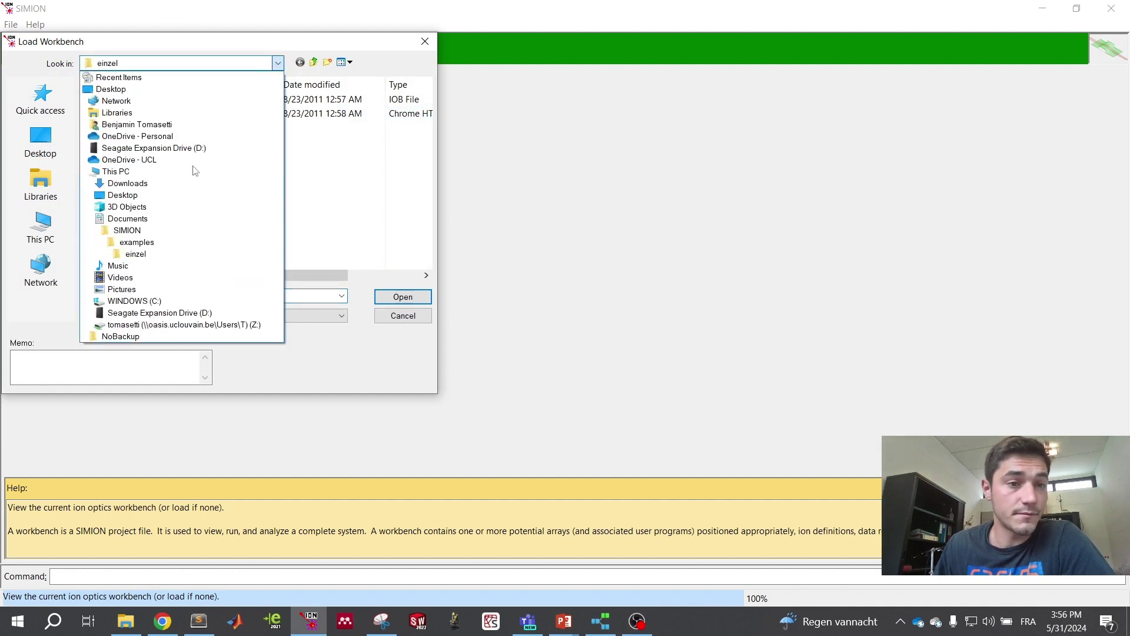
left_click(134, 243)
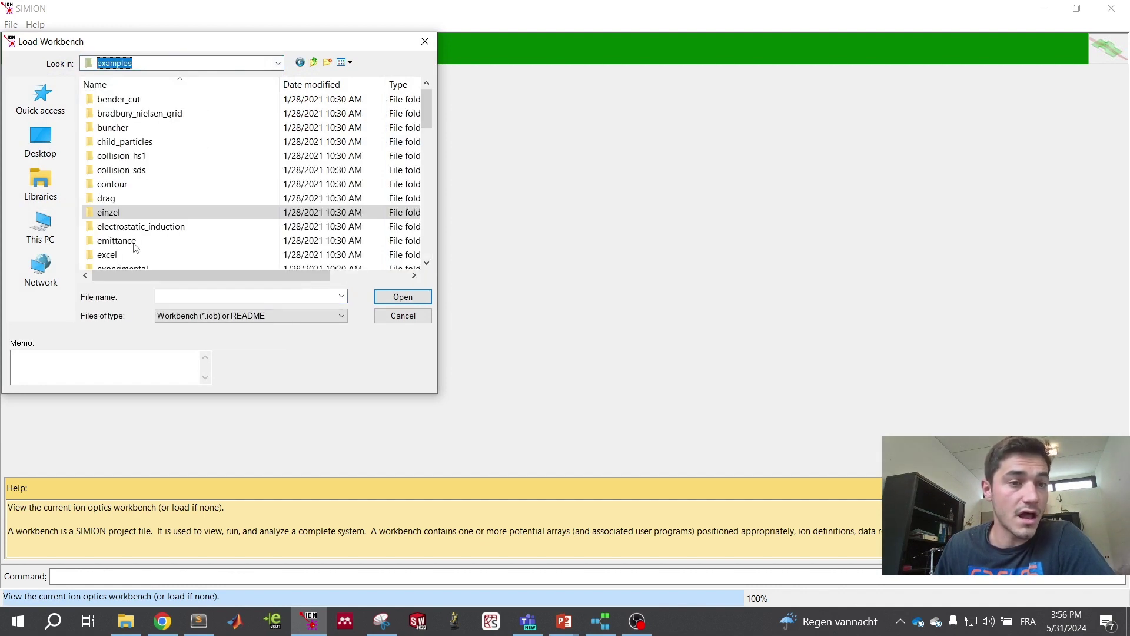
double_click(120, 214)
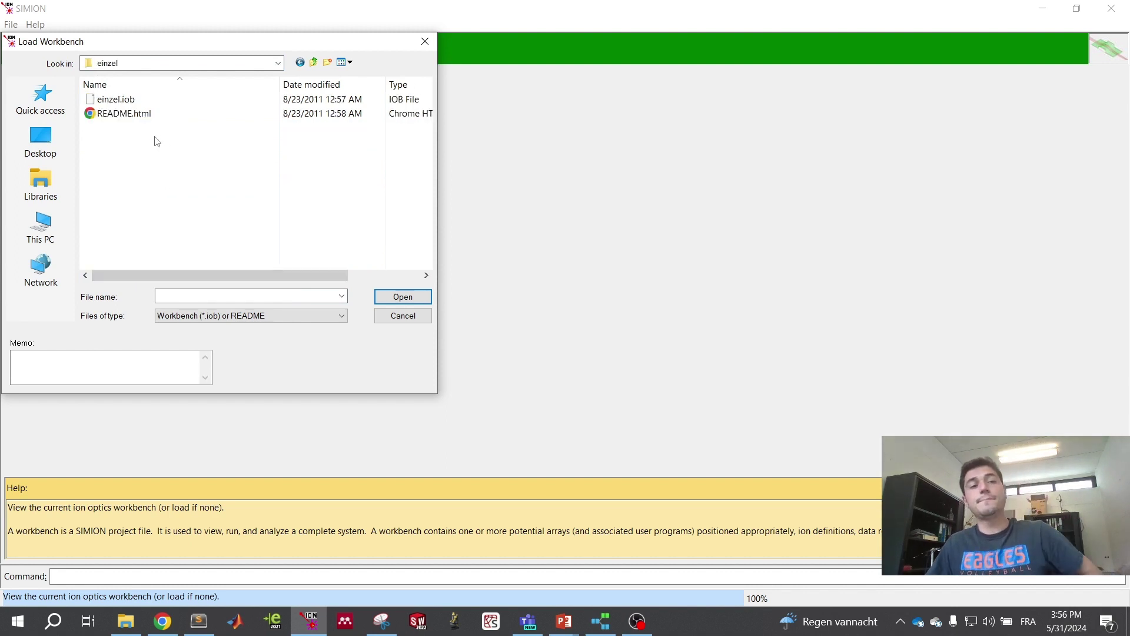
left_click_drag(232, 49, 488, 78)
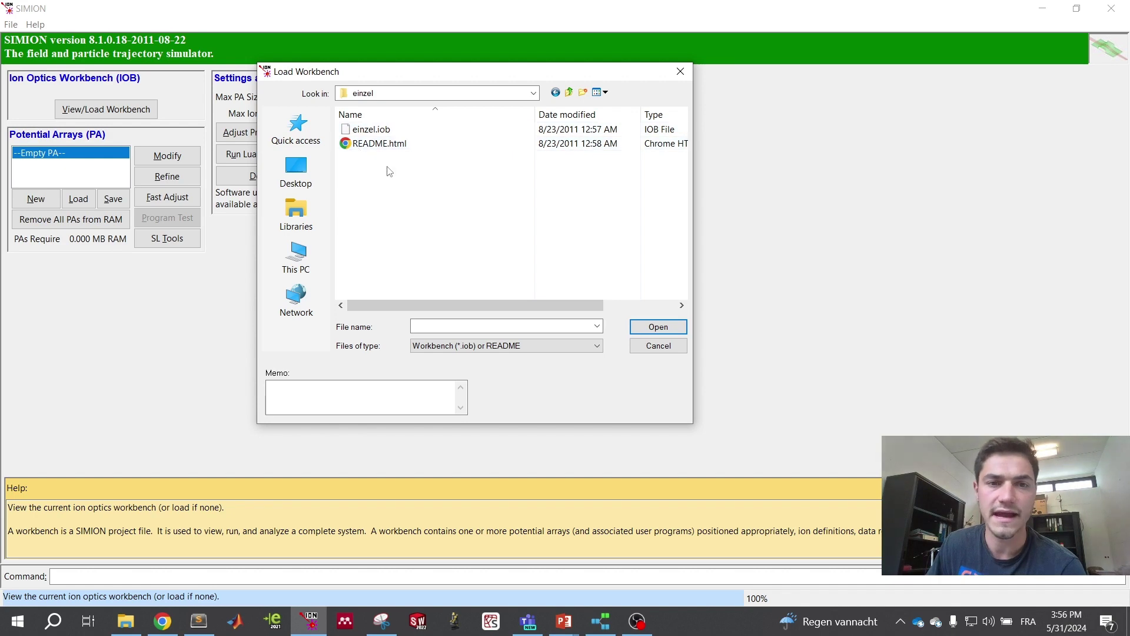
left_click(379, 133)
double_click(380, 131)
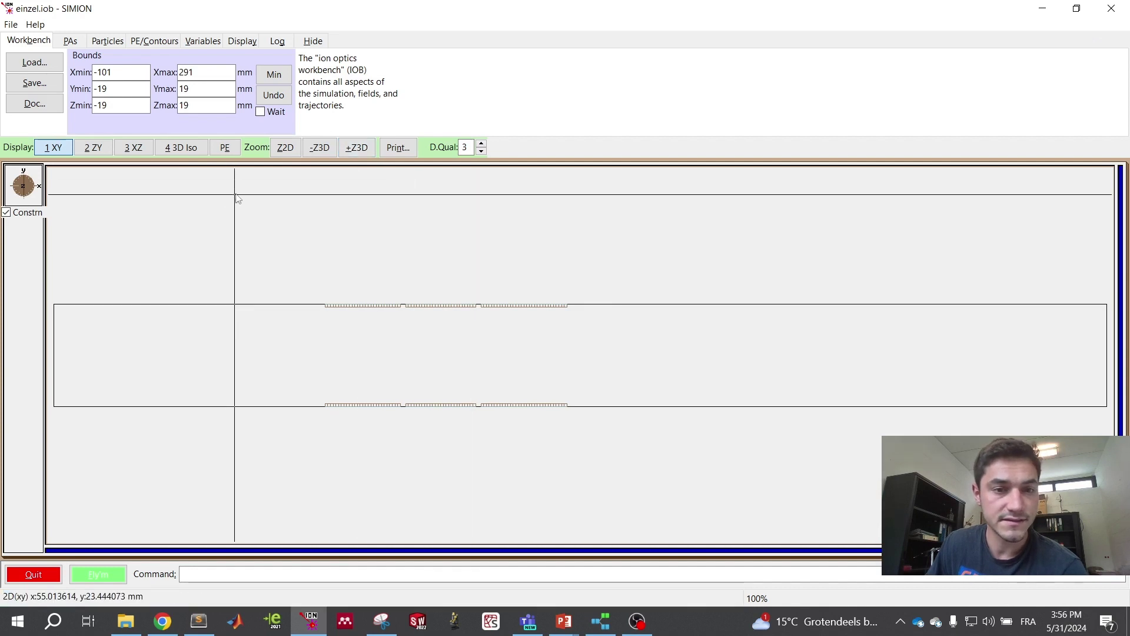
Step: Inspect the lens in the 3D isometric view at display quality 7, restoring quality 3 and the XY view when done
left_click(186, 149)
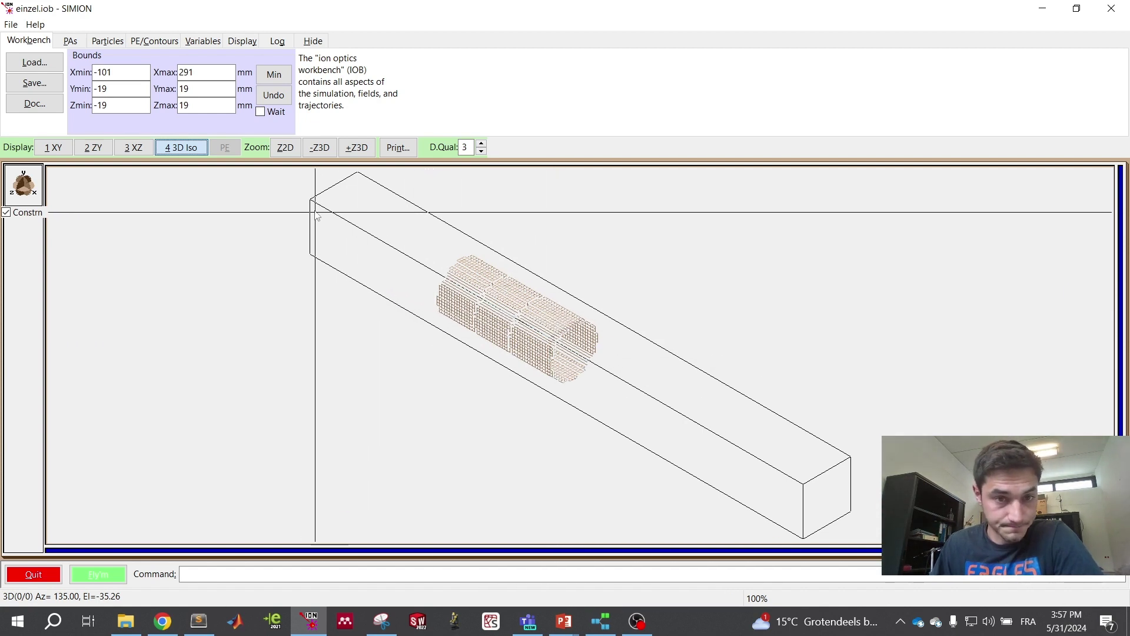
left_click(481, 143)
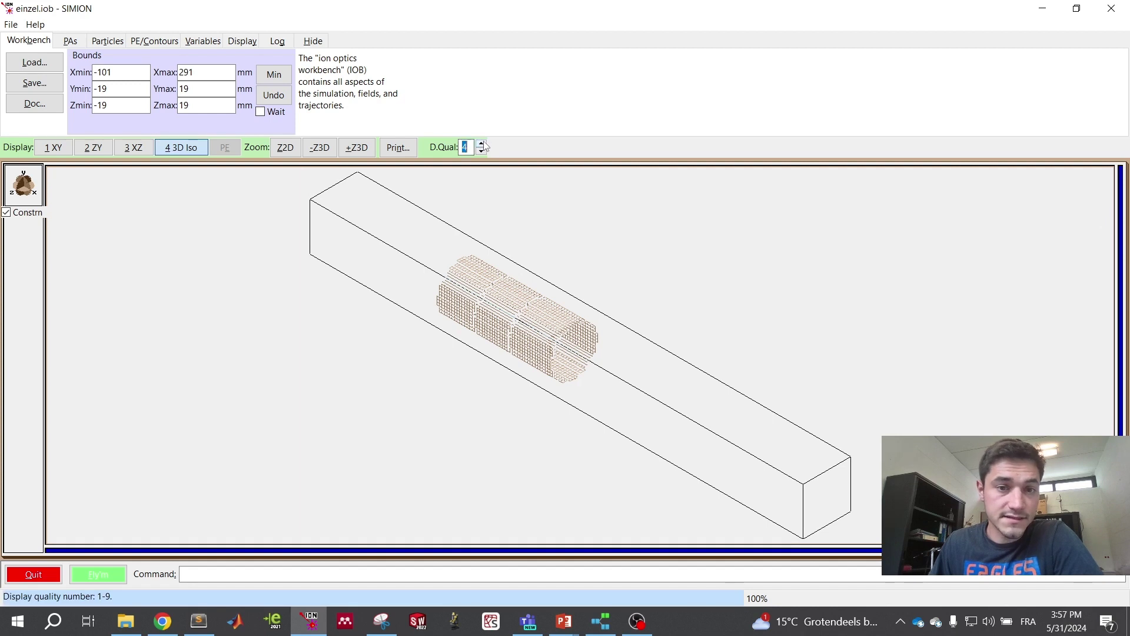
left_click(481, 144)
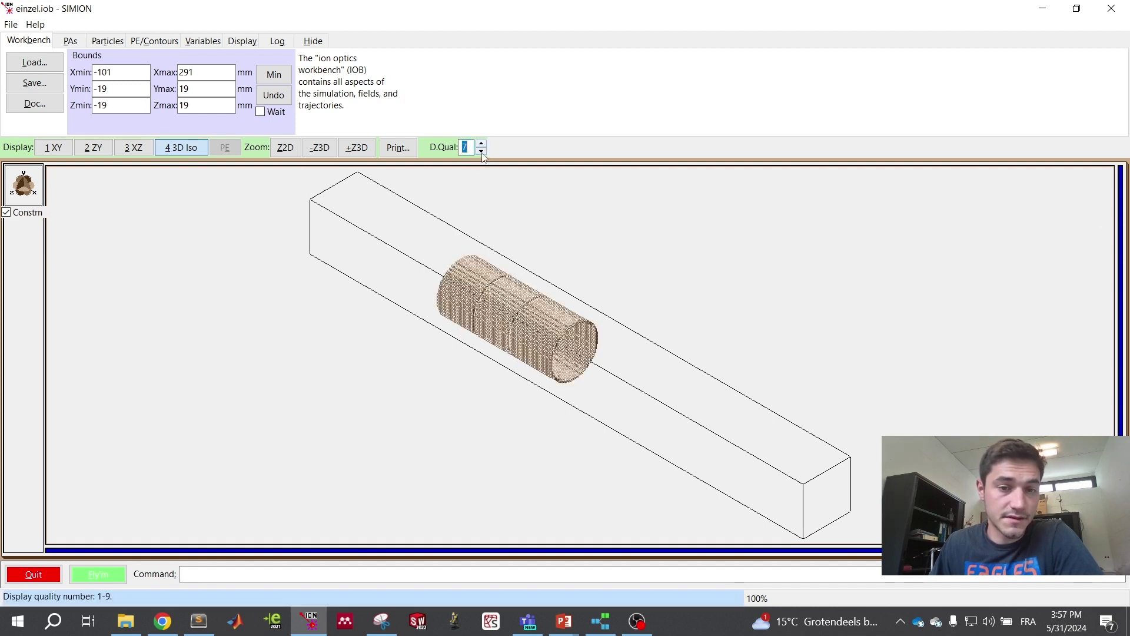
left_click(481, 152)
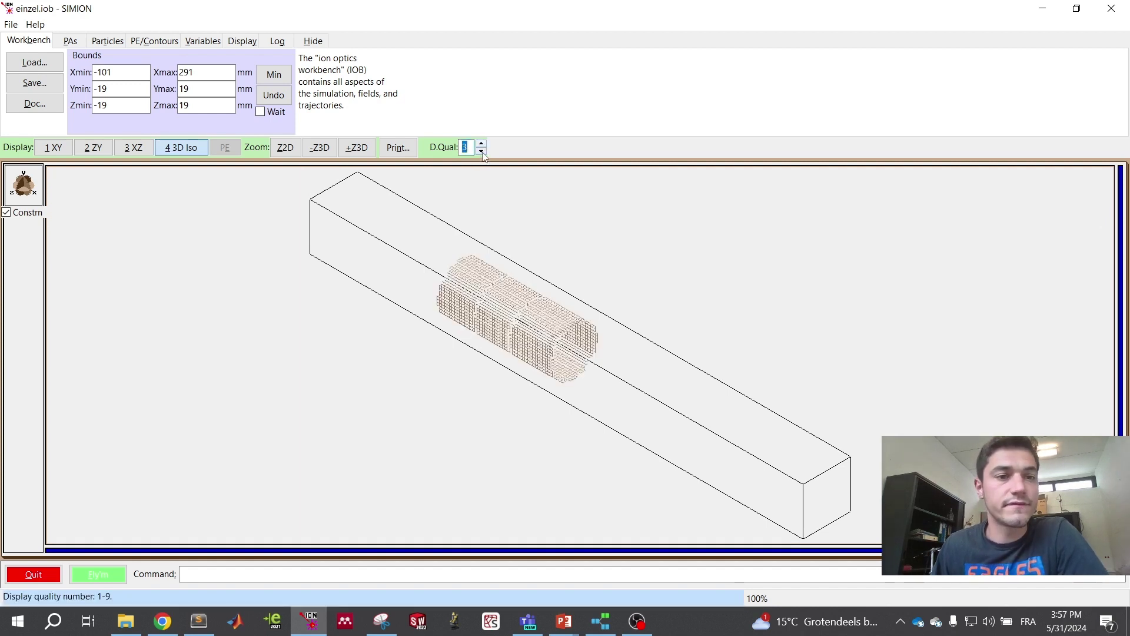
left_click(95, 149)
left_click(66, 153)
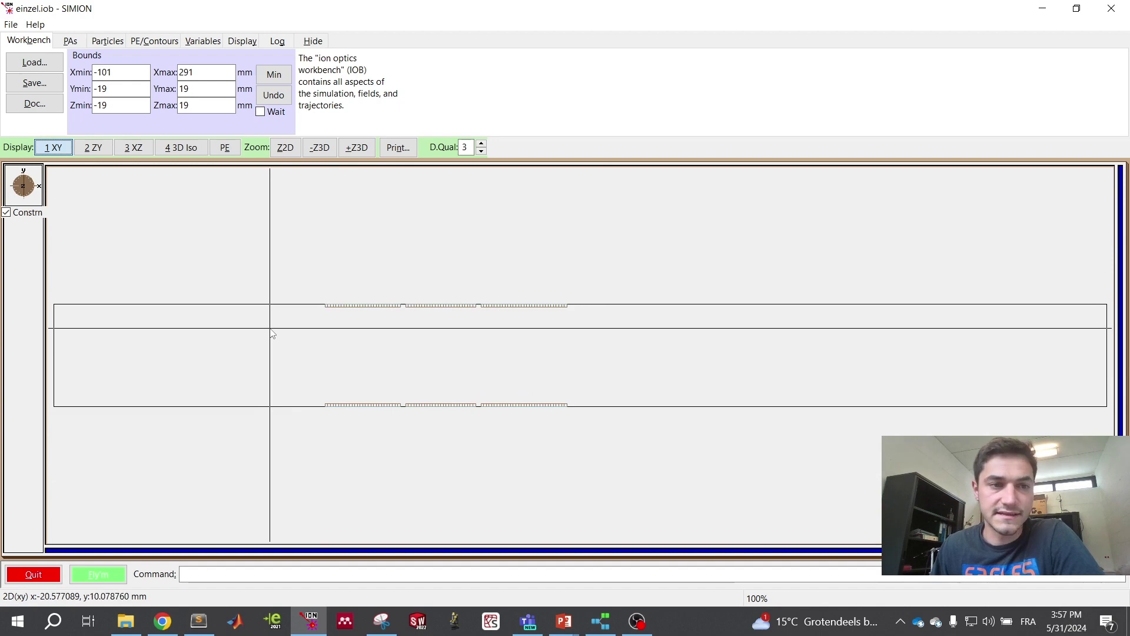
Step: Review the mass and kinetic energy of both particle groups and set Group 2's color index to 1 in the particle definitions
left_click(107, 41)
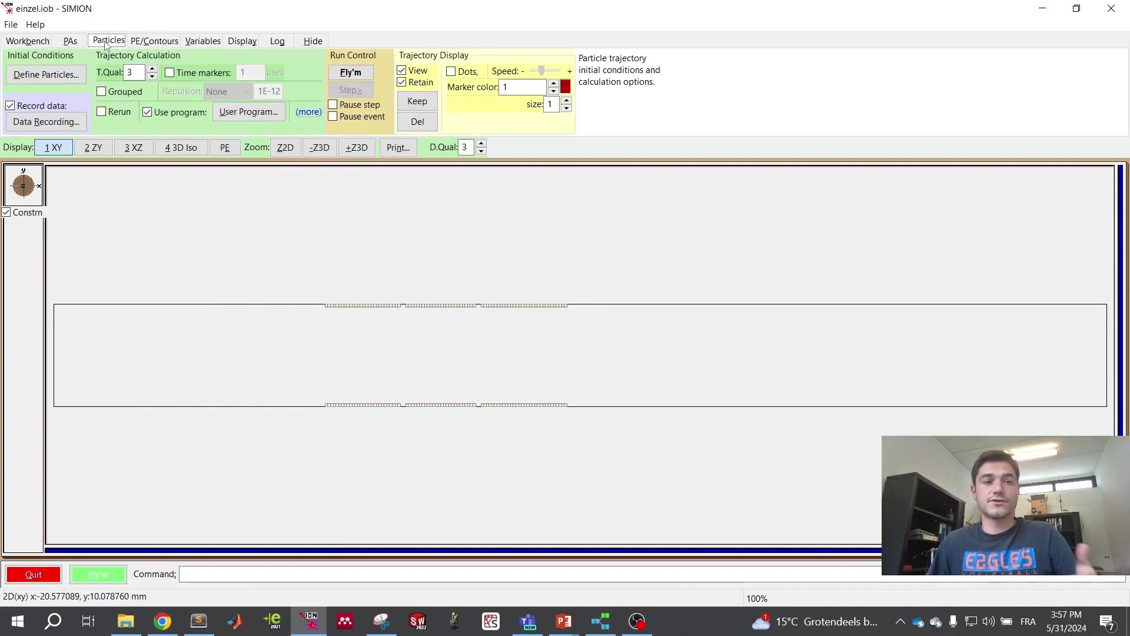
left_click(69, 81)
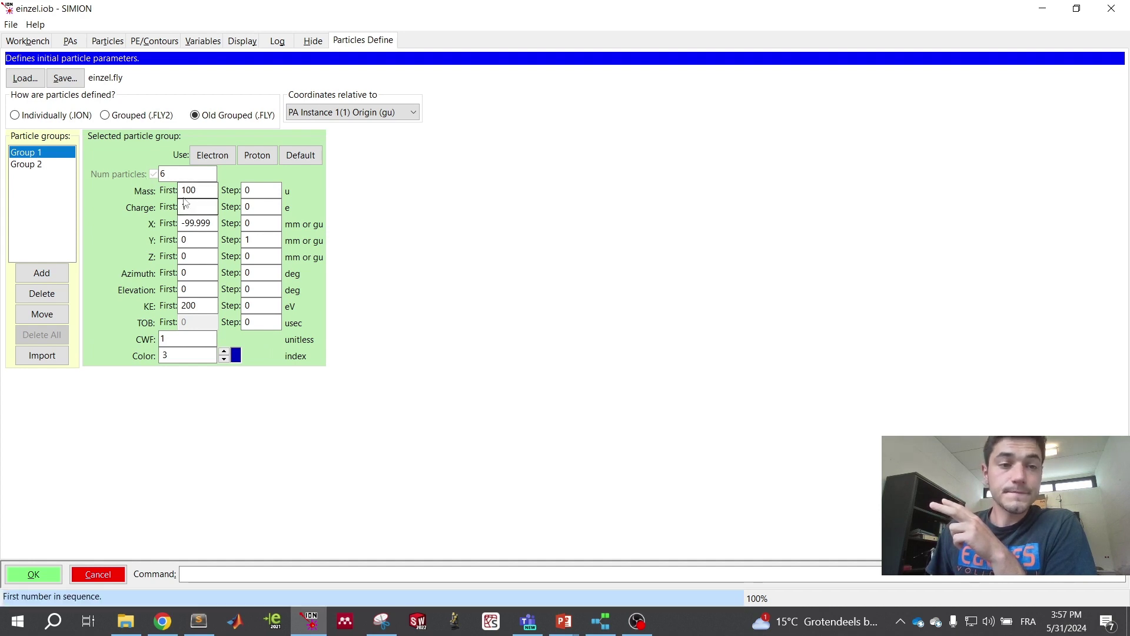
left_click_drag(209, 192, 187, 191)
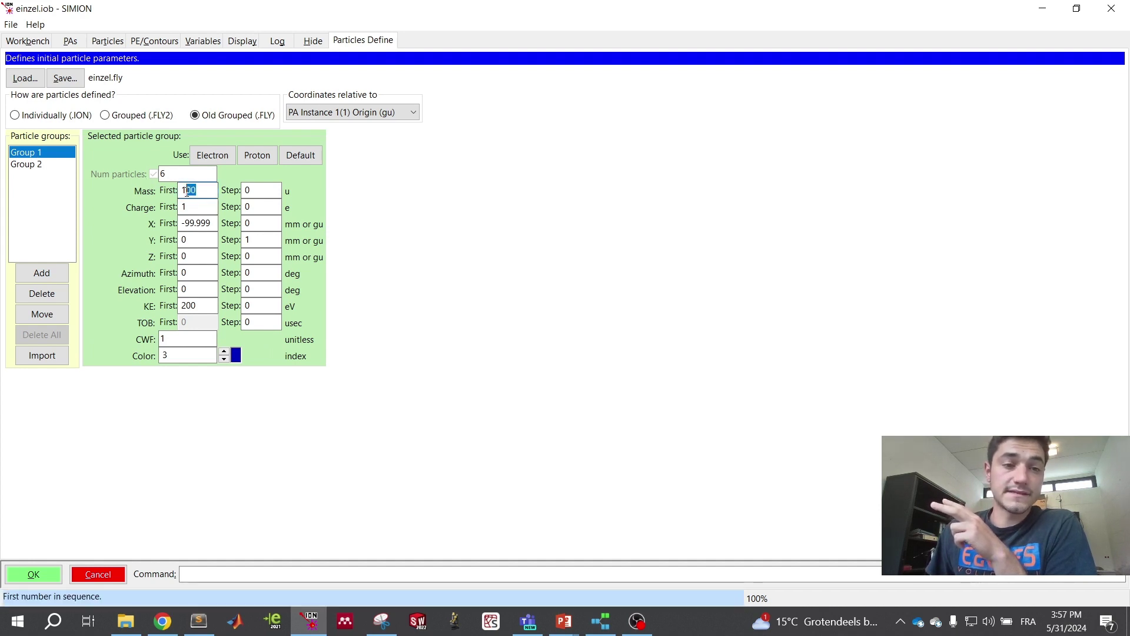
left_click_drag(212, 306, 184, 307)
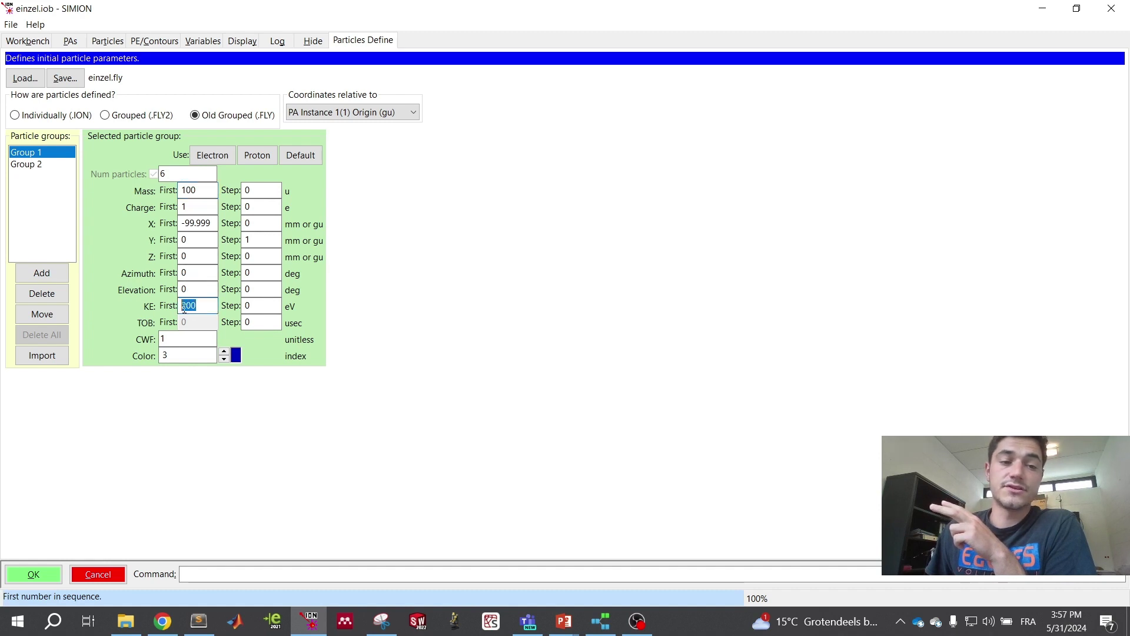
left_click(26, 165)
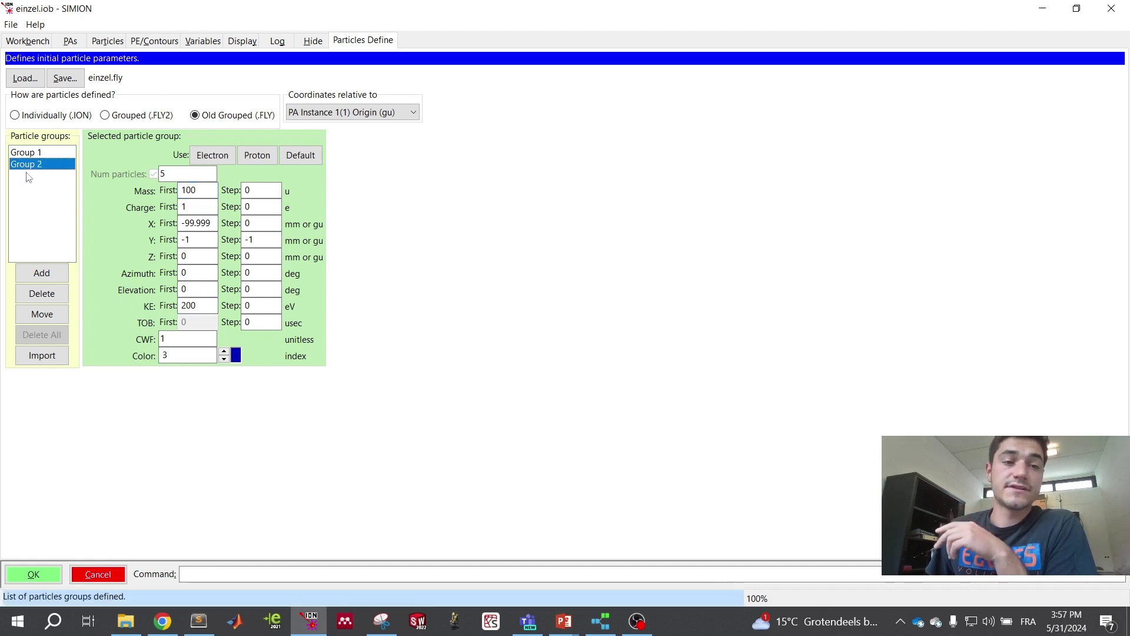
left_click(224, 359)
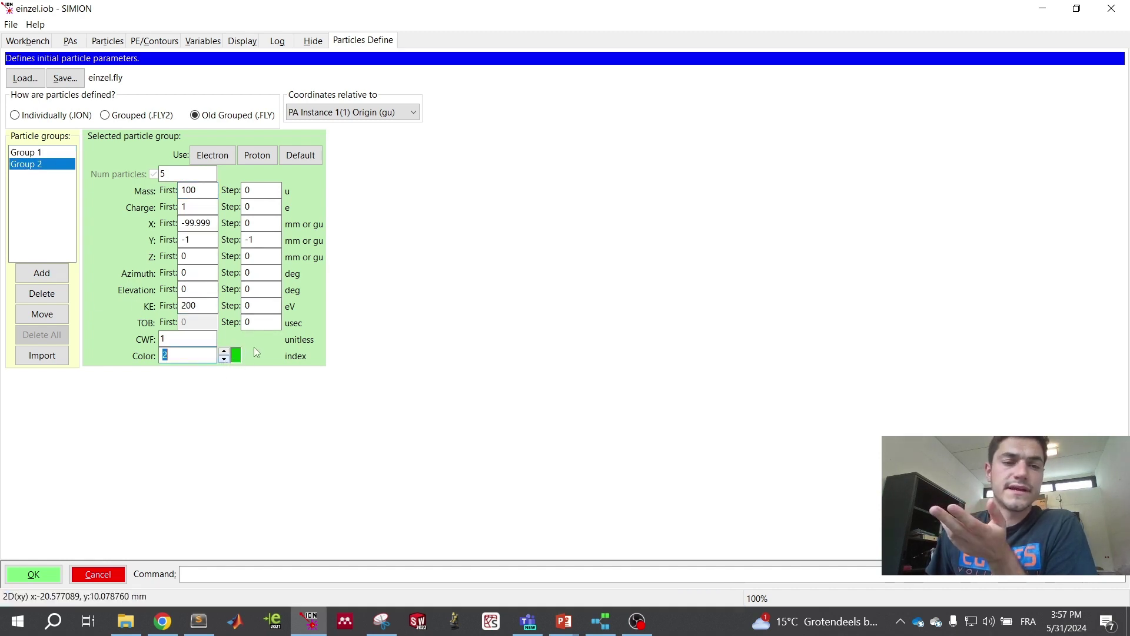
left_click(224, 359)
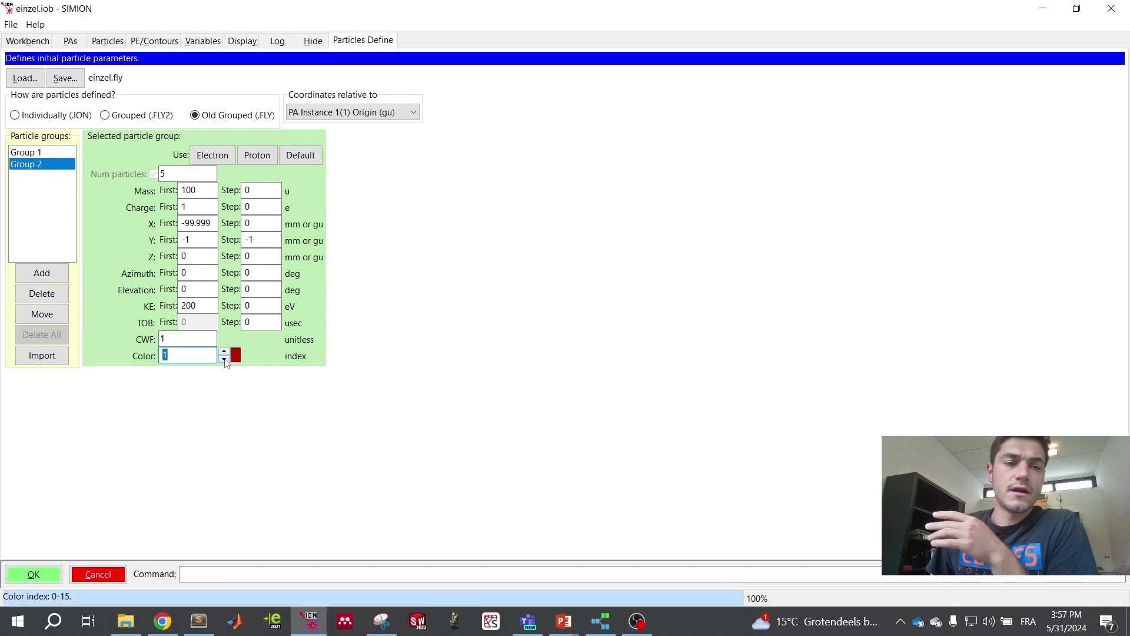
double_click(197, 190)
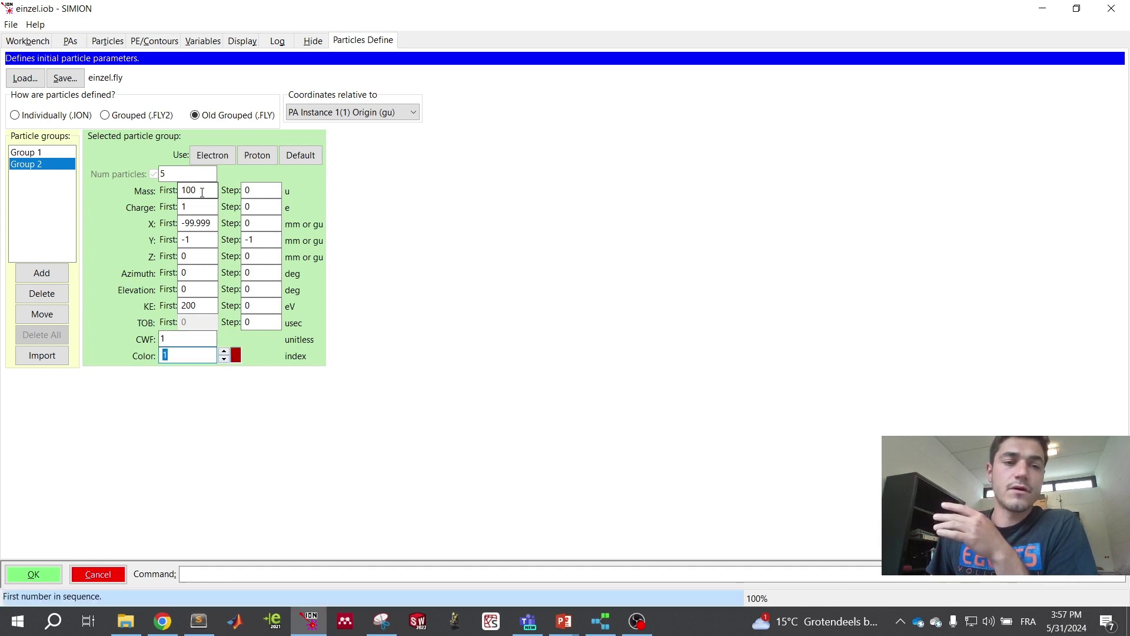
left_click_drag(204, 306, 188, 306)
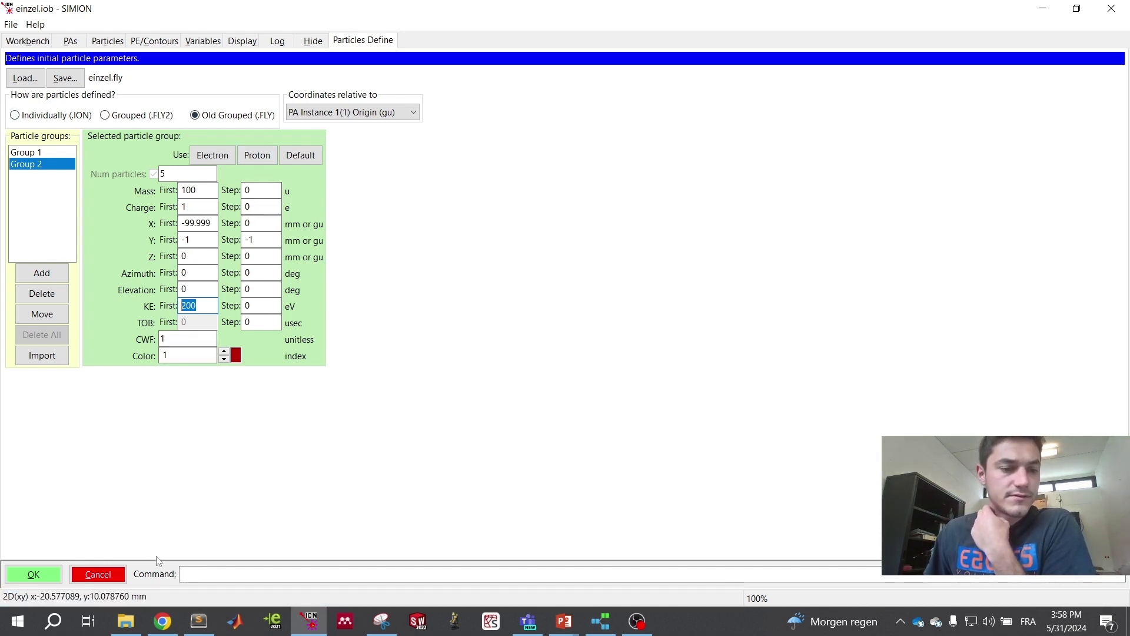
left_click(34, 574)
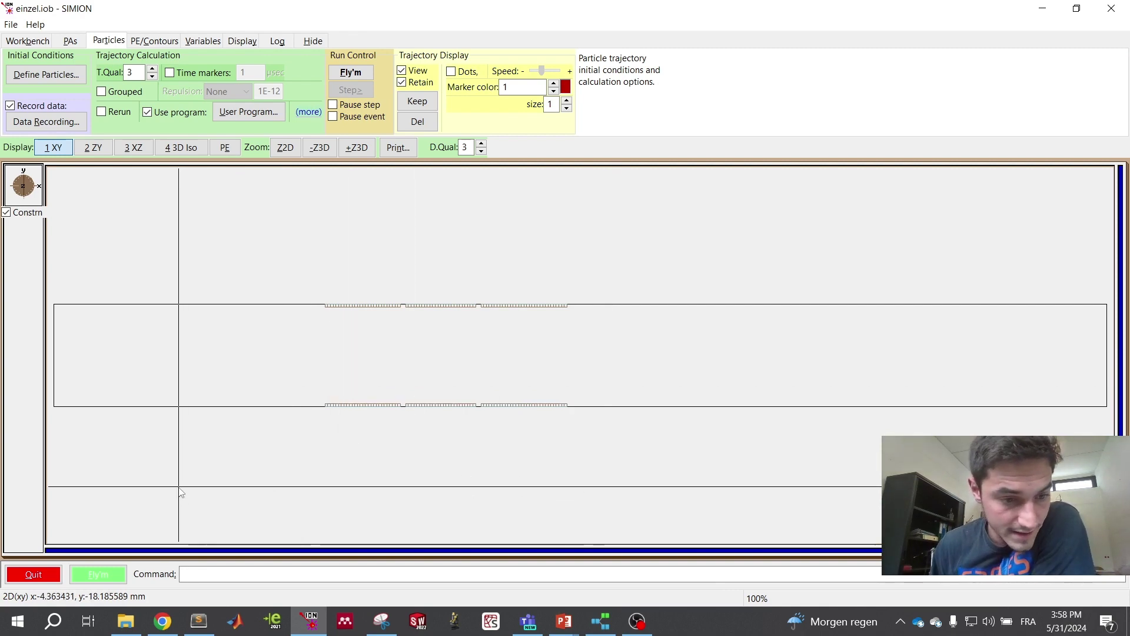
Step: Fly the particles through the lens once normally and again with Rerun enabled, then turn Rerun off
left_click(109, 580)
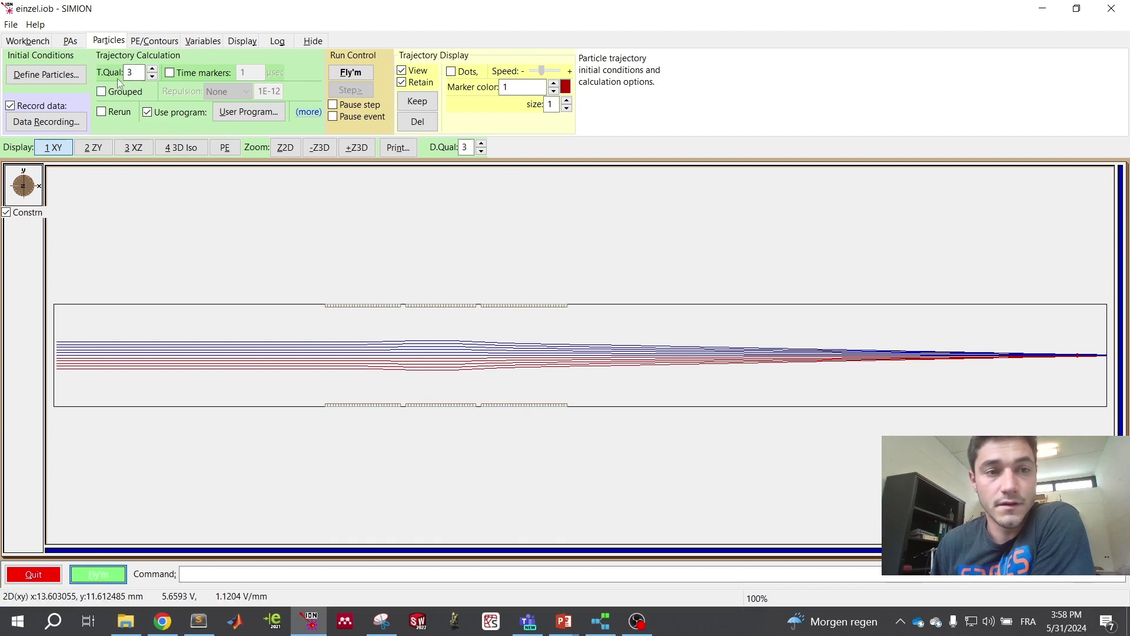
left_click(102, 113)
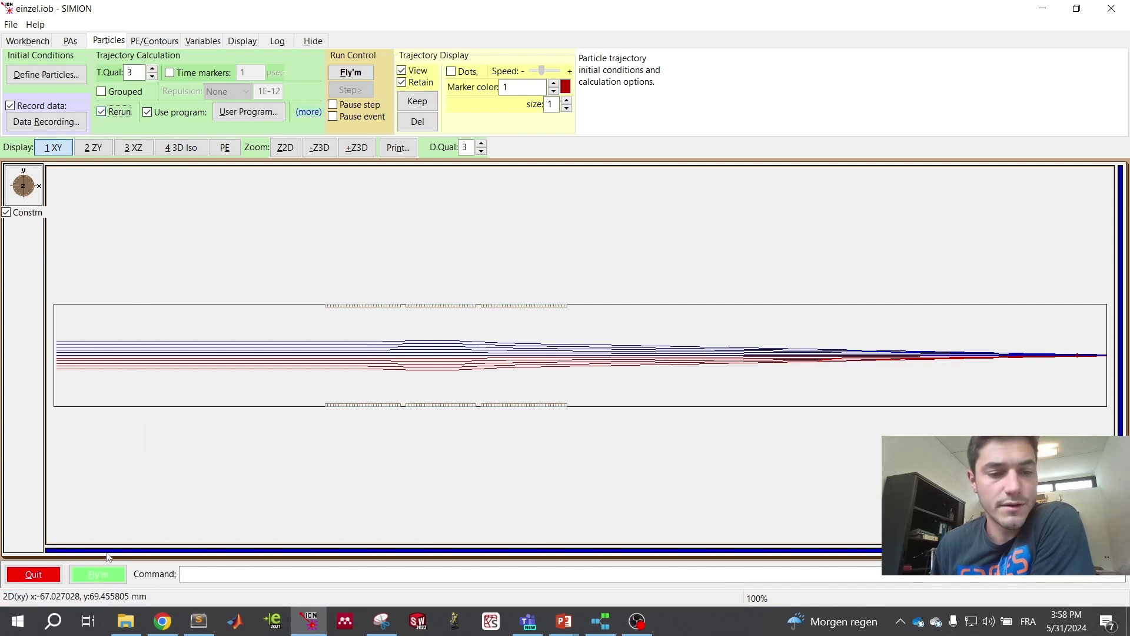
left_click(106, 574)
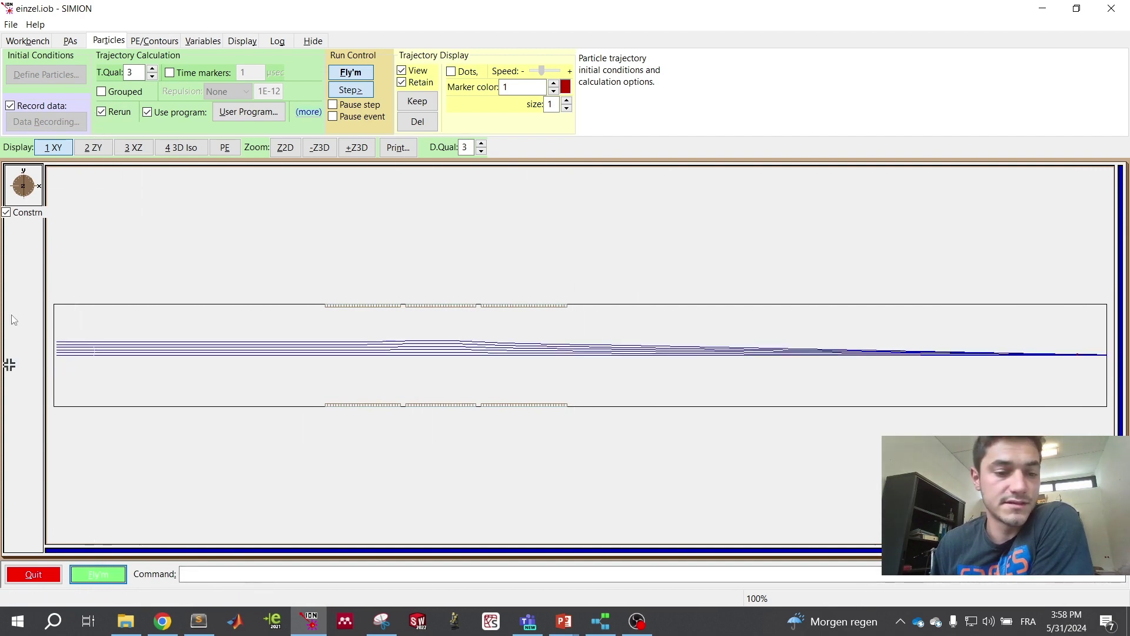
left_click(102, 112)
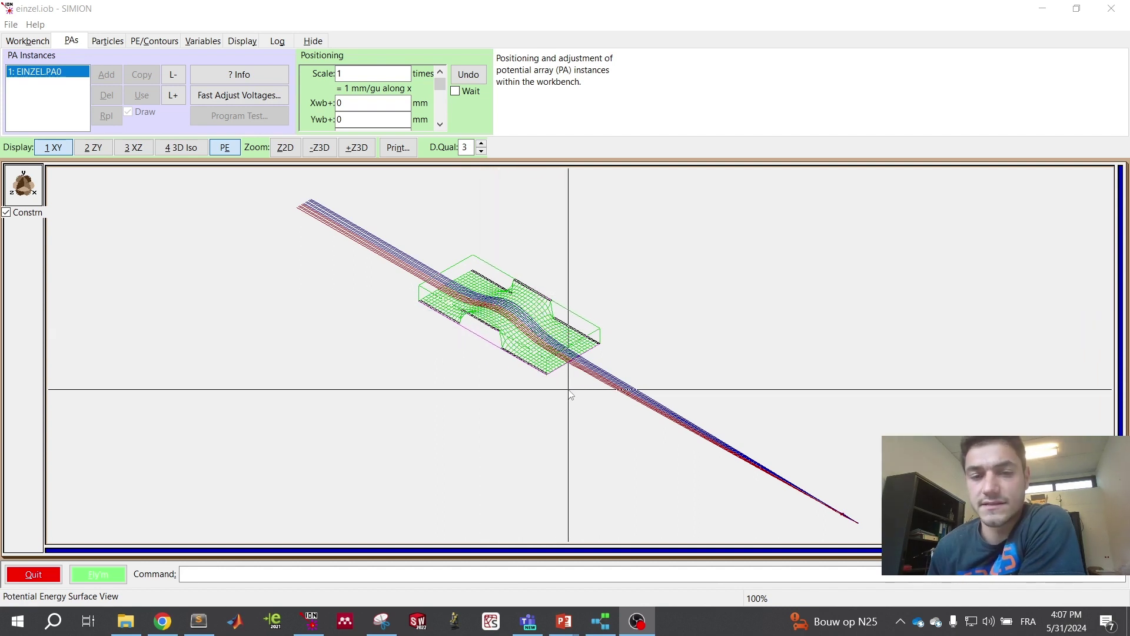
Step: Examine the lens region of the potential energy surface and bring up the Einzel Lens - Focusing image in Snipping Tool
left_click_drag(392, 230, 634, 421)
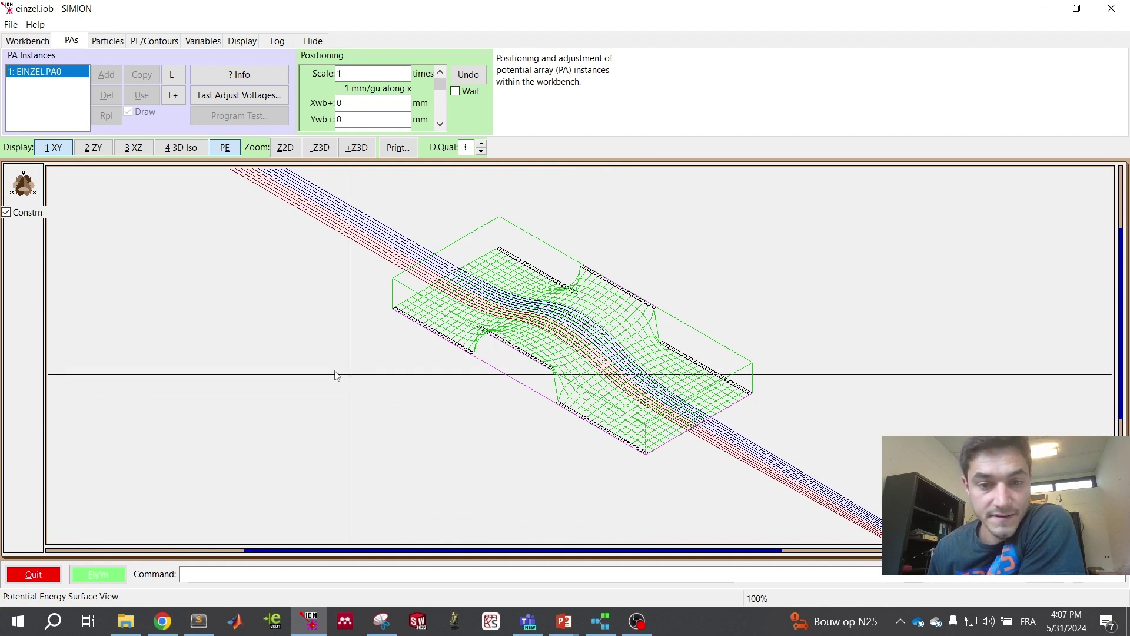
left_click(381, 621)
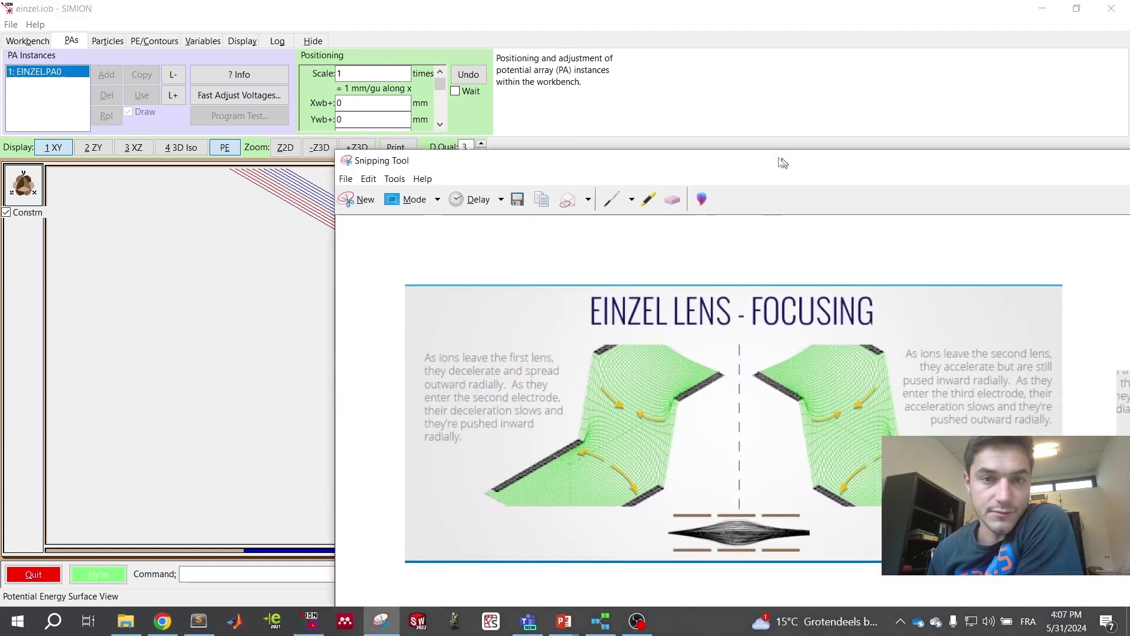
left_click_drag(782, 162, 529, 38)
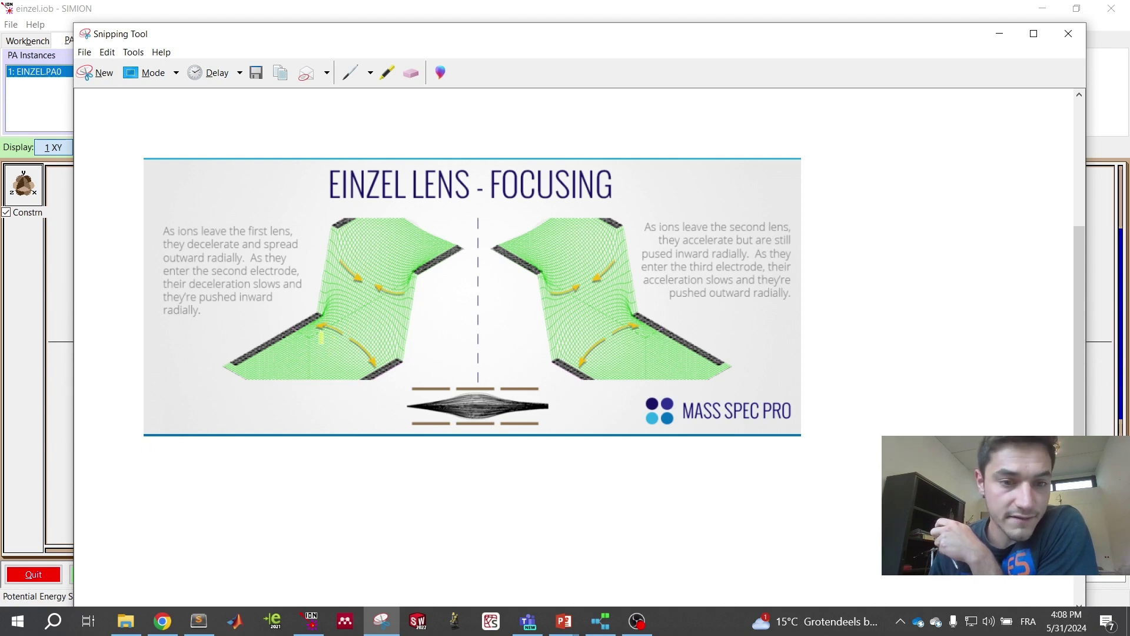
Step: Highlight the ion motion arrows in yellow on both halves of the einzel lens diagram
mouse_move(340, 336)
left_mouse_down()
mouse_move(318, 333)
mouse_move(372, 346)
mouse_move(370, 363)
left_mouse_up()
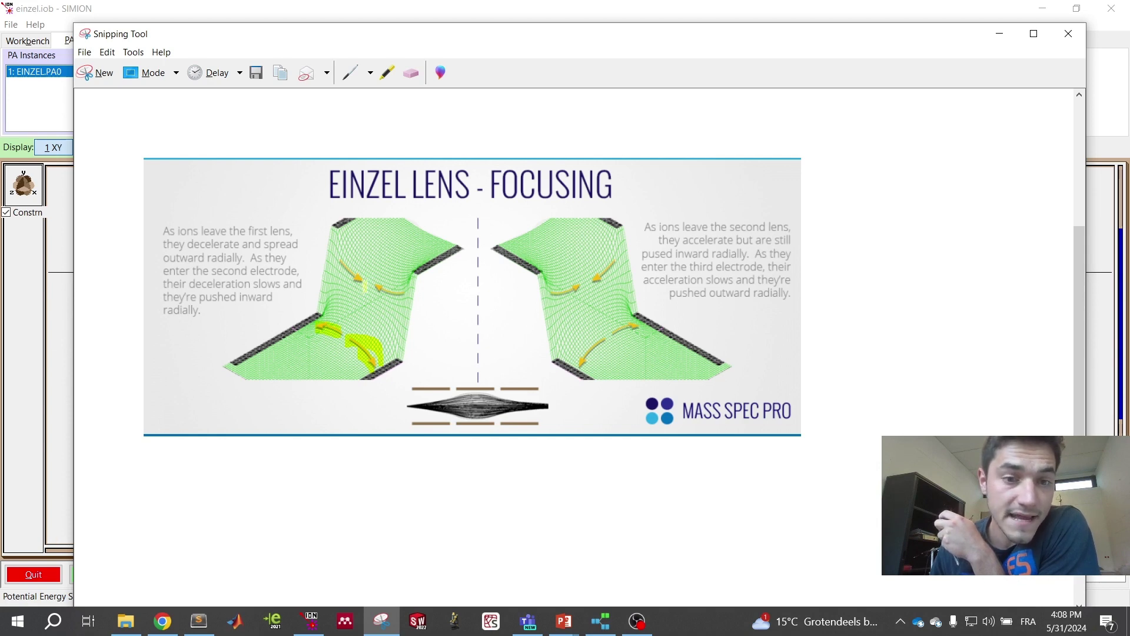
mouse_move(338, 258)
left_mouse_down()
mouse_move(399, 291)
mouse_move(377, 289)
left_mouse_up()
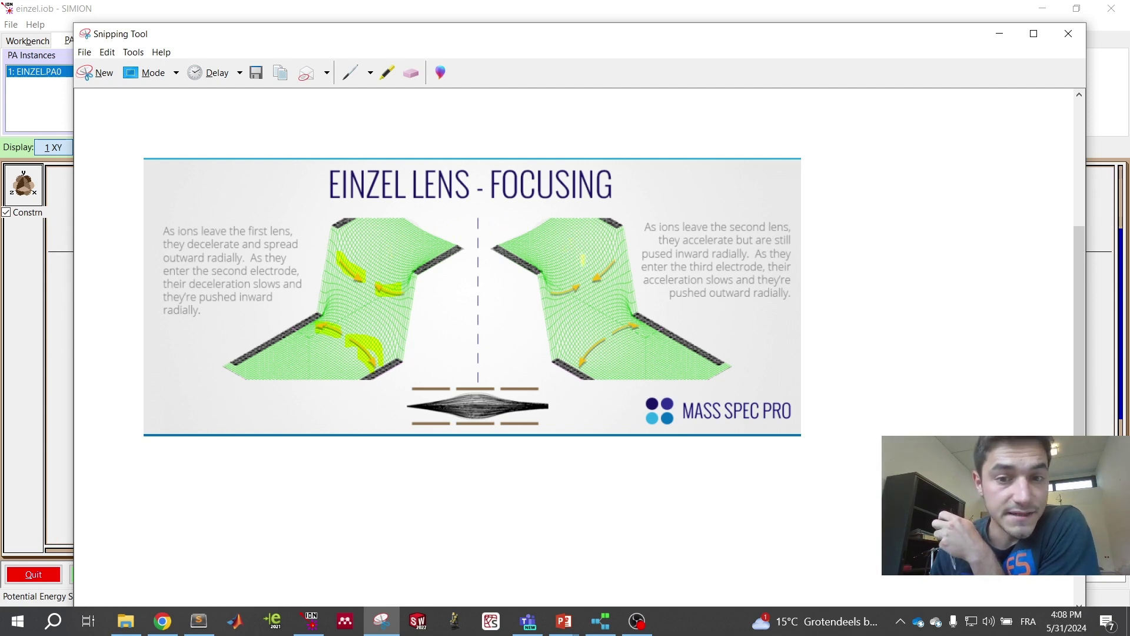
mouse_move(555, 287)
left_mouse_down()
mouse_move(595, 277)
mouse_move(739, 386)
left_mouse_up()
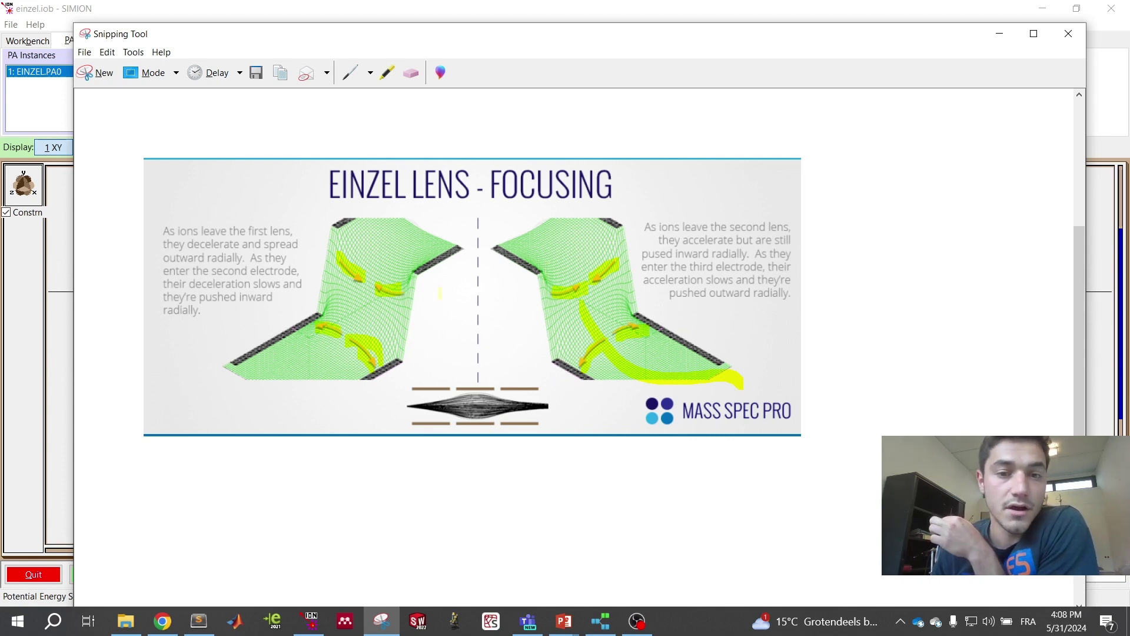
Step: Return to SIMION, set electrode 2 to 300 V with Fast Adjust, and fly the particles through the lens
left_click(999, 35)
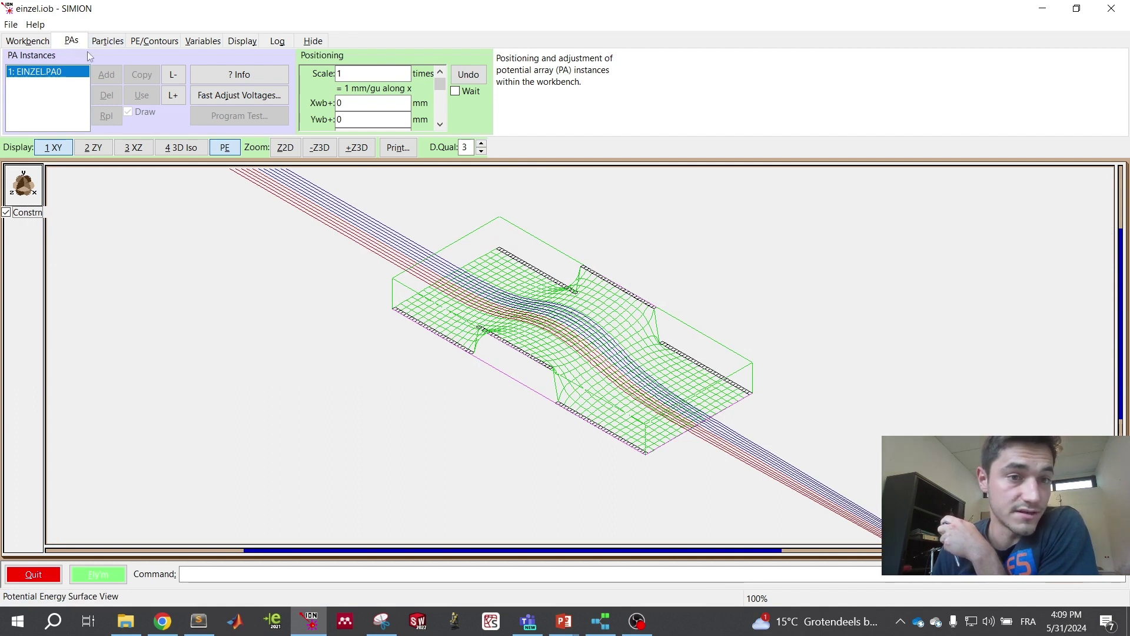
left_click(234, 94)
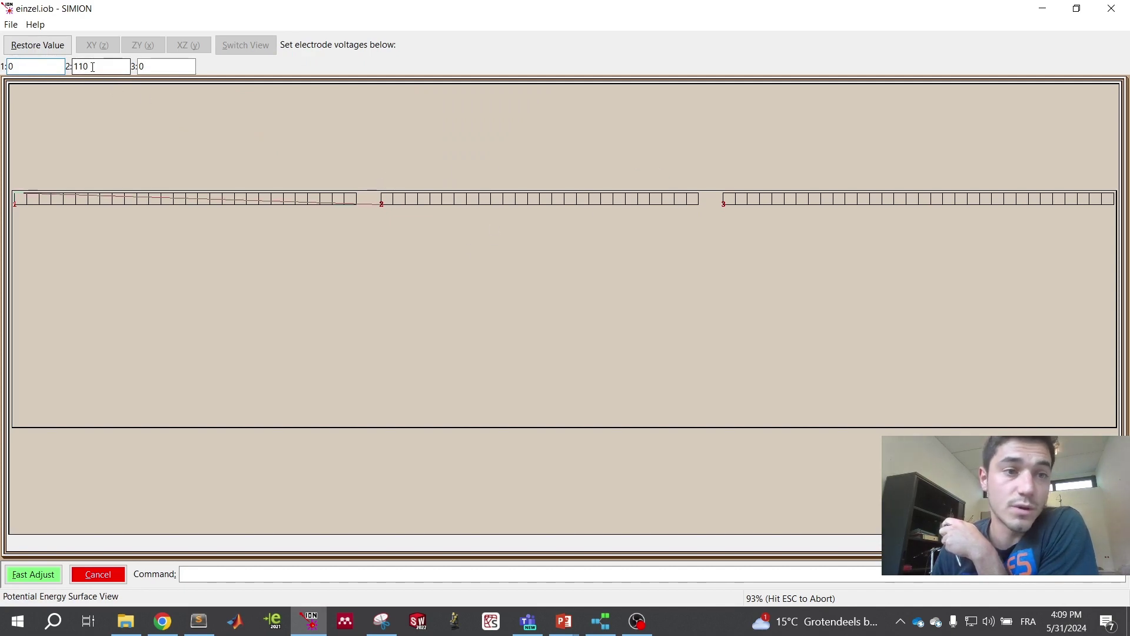
left_click_drag(88, 67, 69, 70)
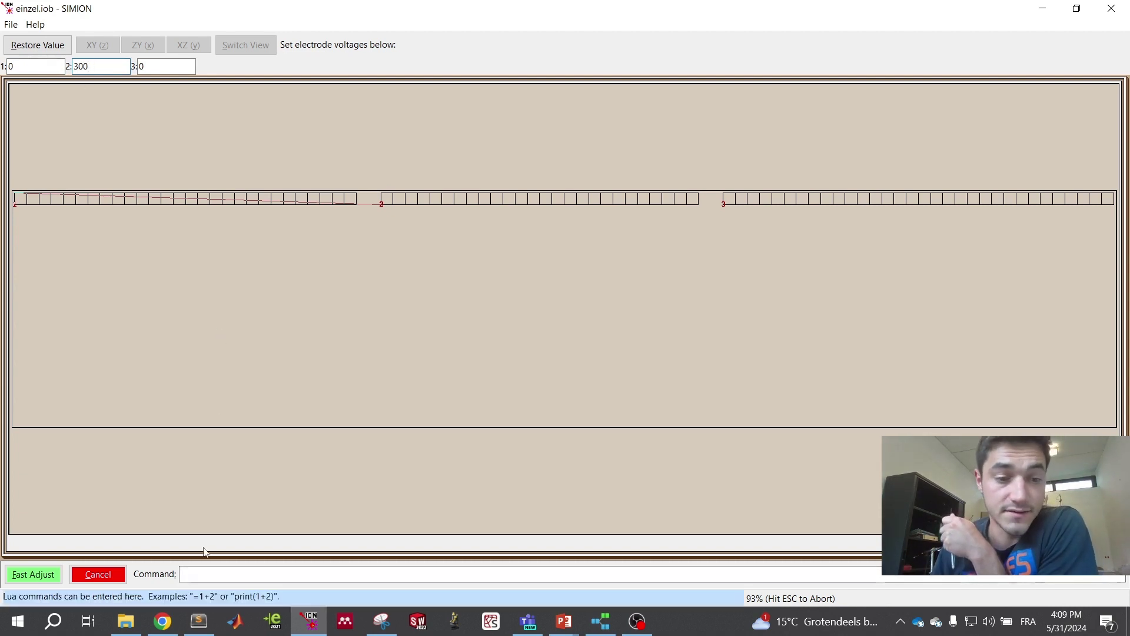
left_click(51, 579)
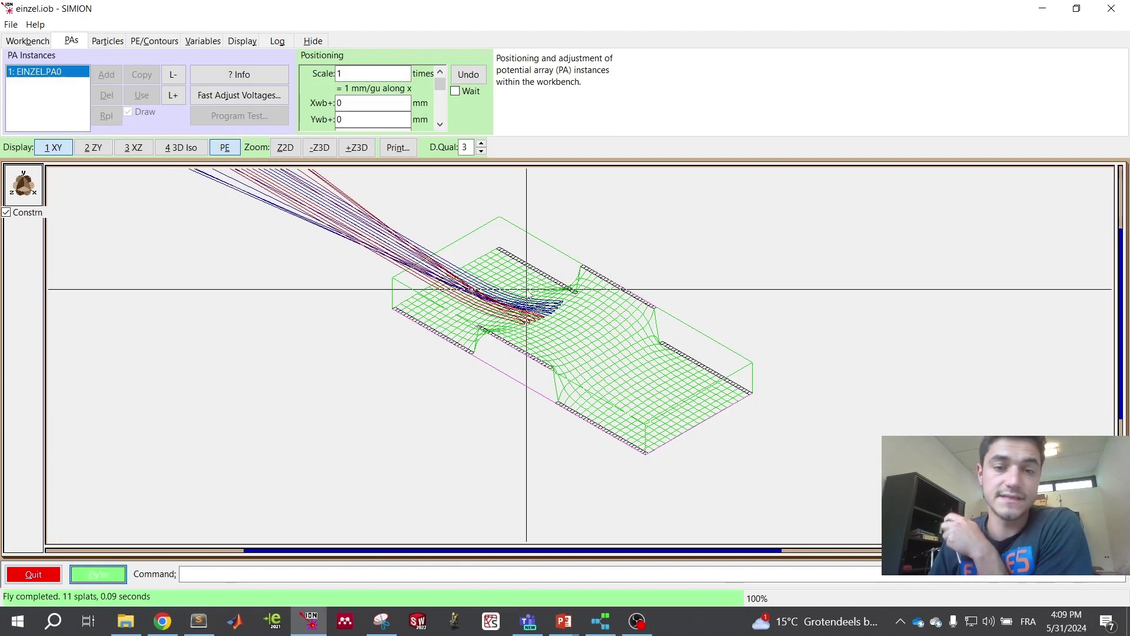
Step: Set electrode 2's voltage to 110 V and apply it with Fast Adjust
left_click(236, 96)
left_click(92, 66)
left_click_drag(93, 67, 75, 67)
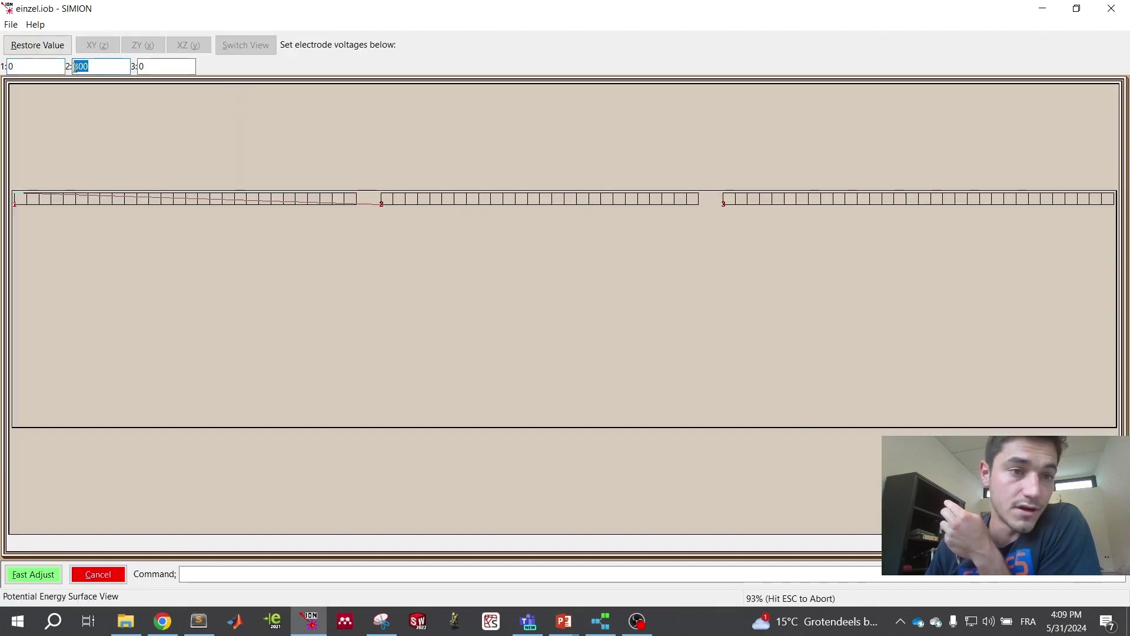
type("110")
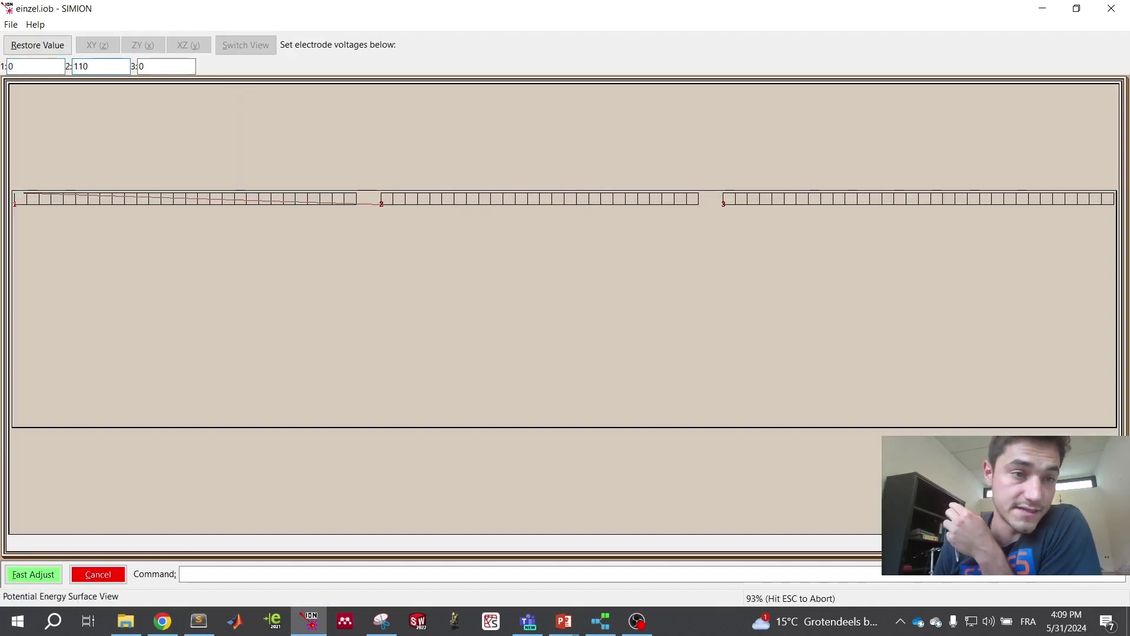
left_click(39, 579)
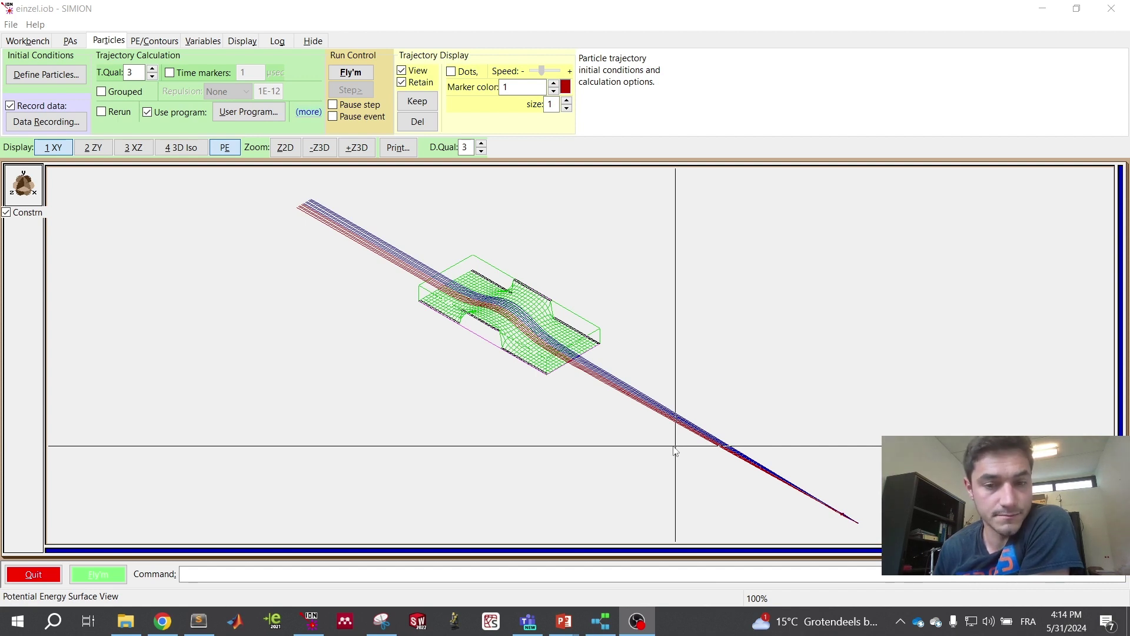
Step: Examine where both particle beams start and where they converge on the potential energy surface
left_click_drag(275, 193, 328, 208)
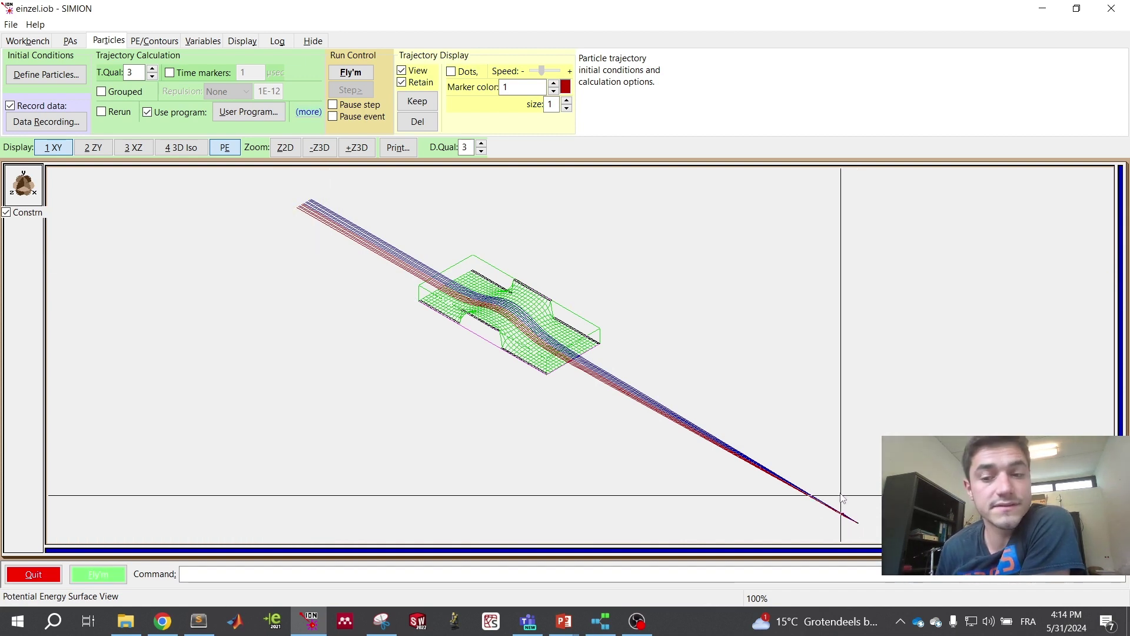
left_click_drag(833, 495, 867, 534)
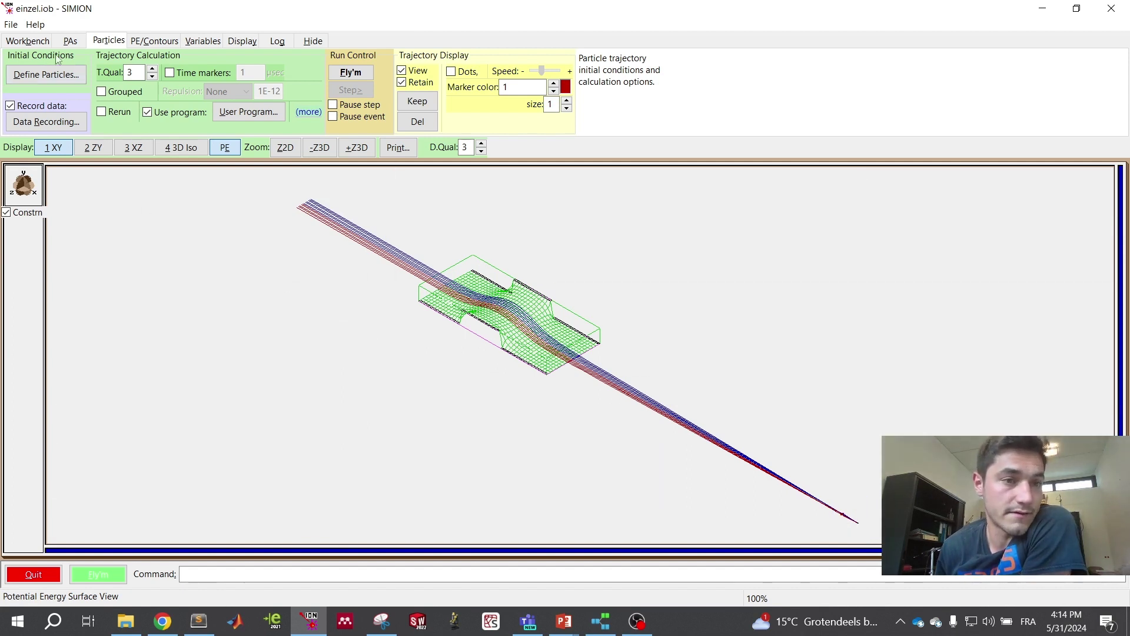
left_click(71, 41)
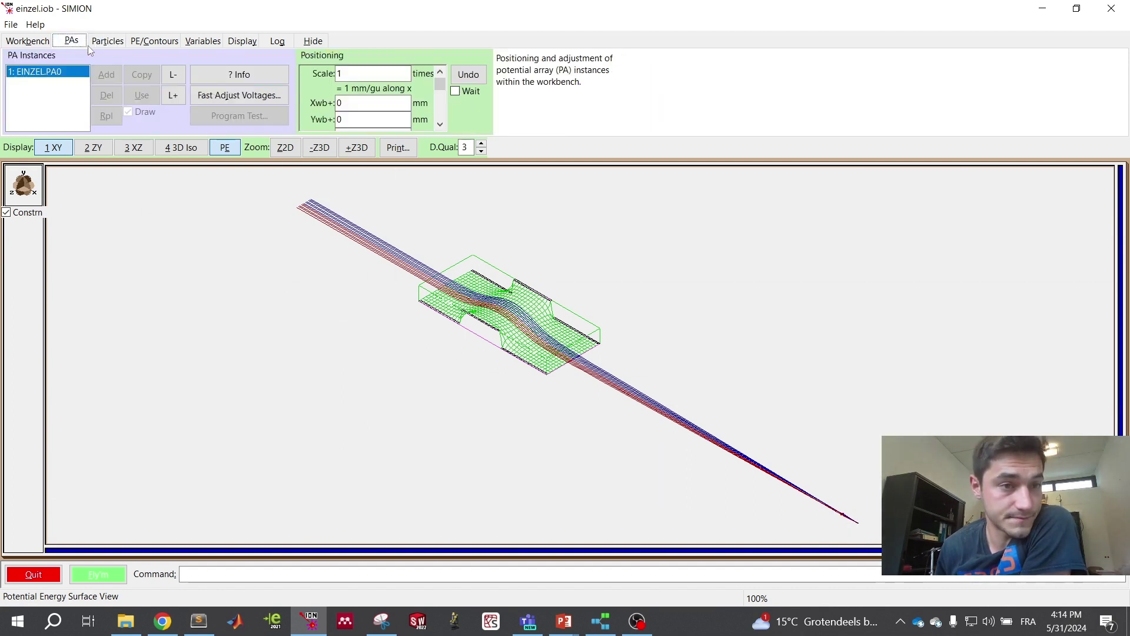
left_click(109, 40)
Step: Set Group 2's mass to 300 u in the particle definitions and fly the particles
left_click(46, 74)
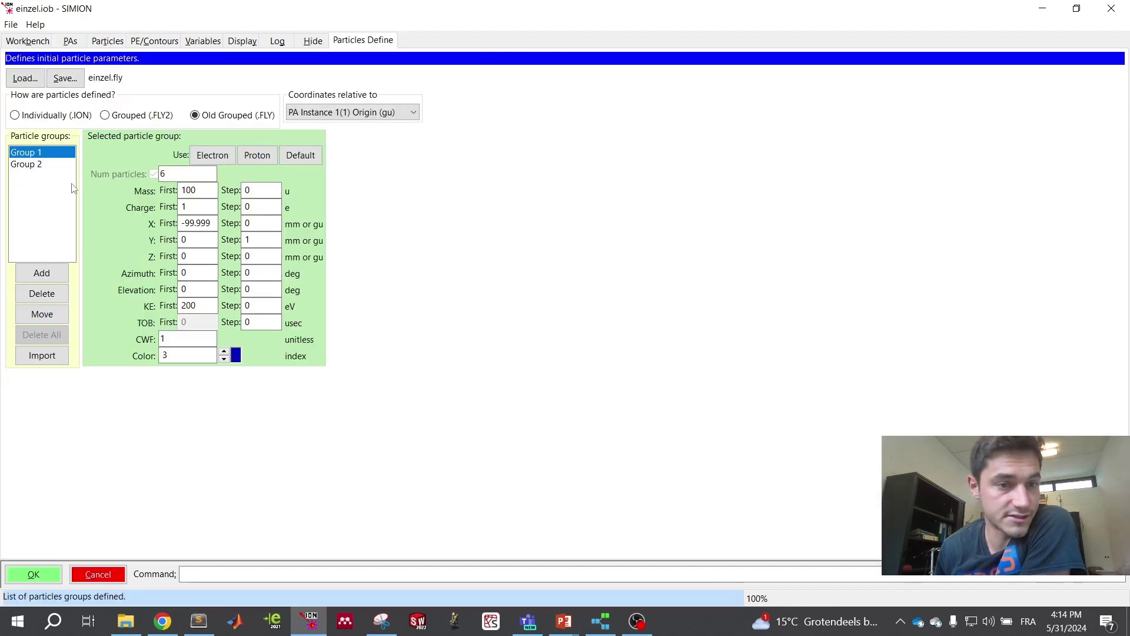
left_click(43, 165)
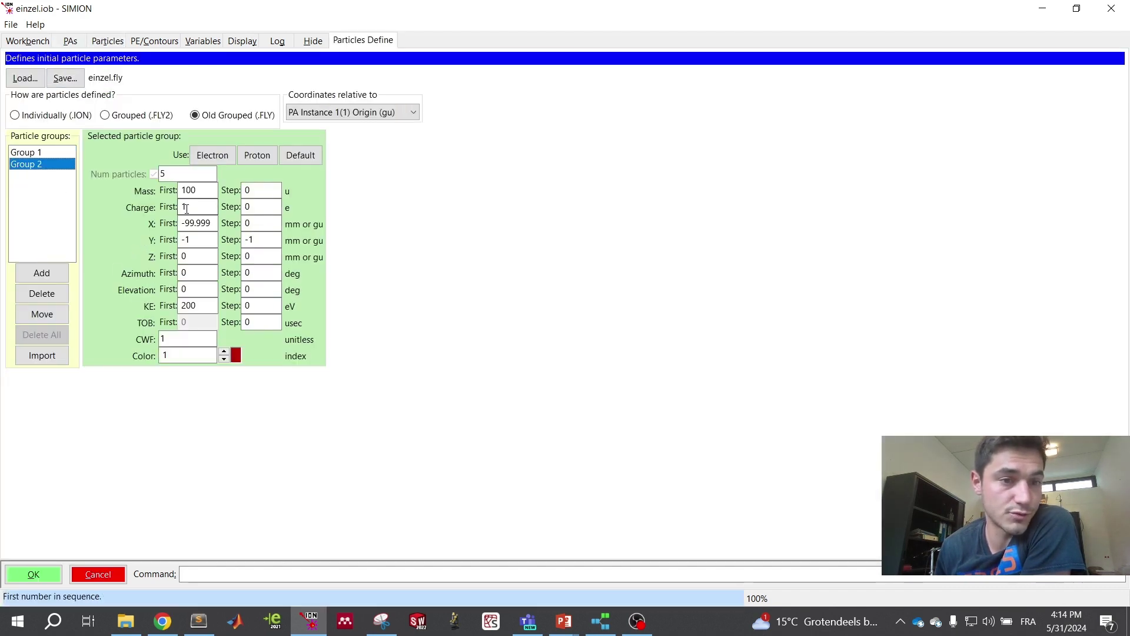
double_click(189, 191)
type("3")
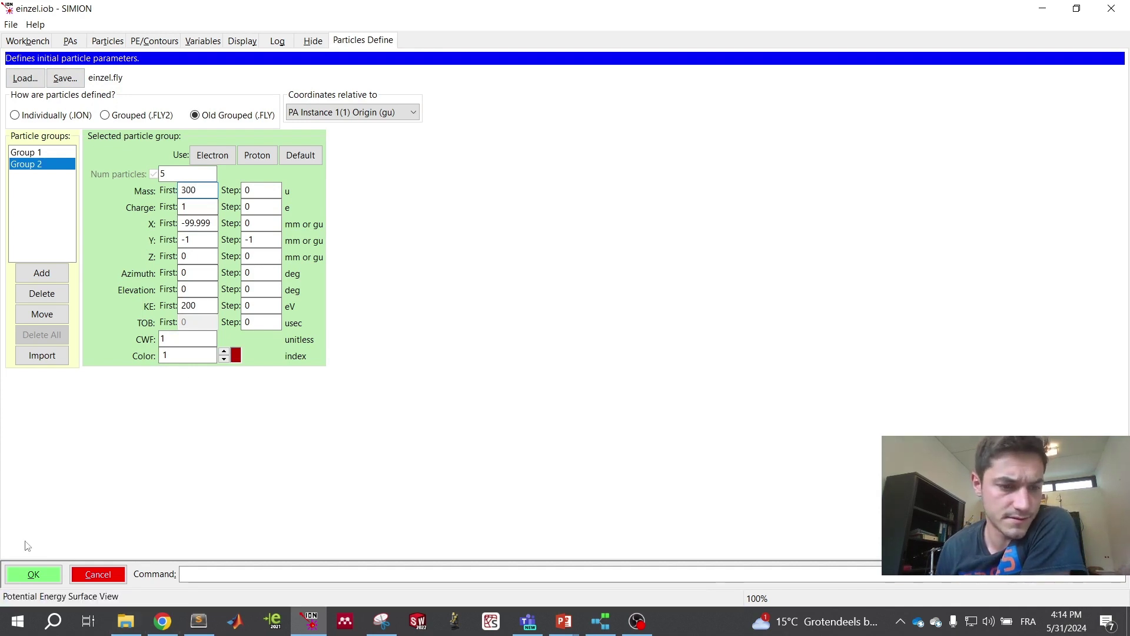
left_click(34, 574)
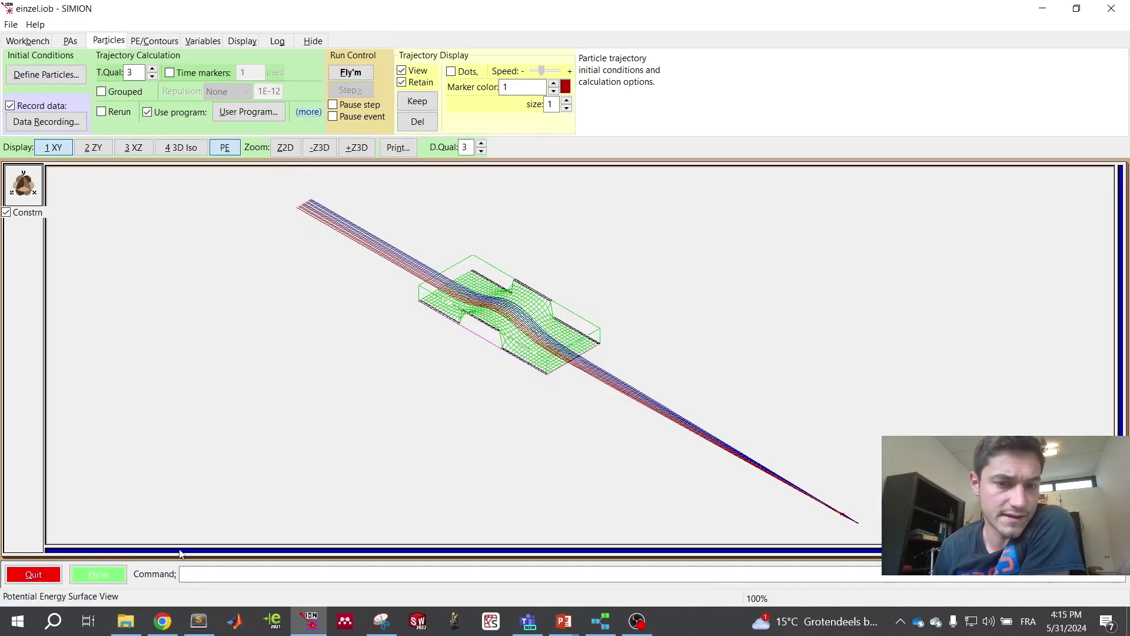
left_click(113, 581)
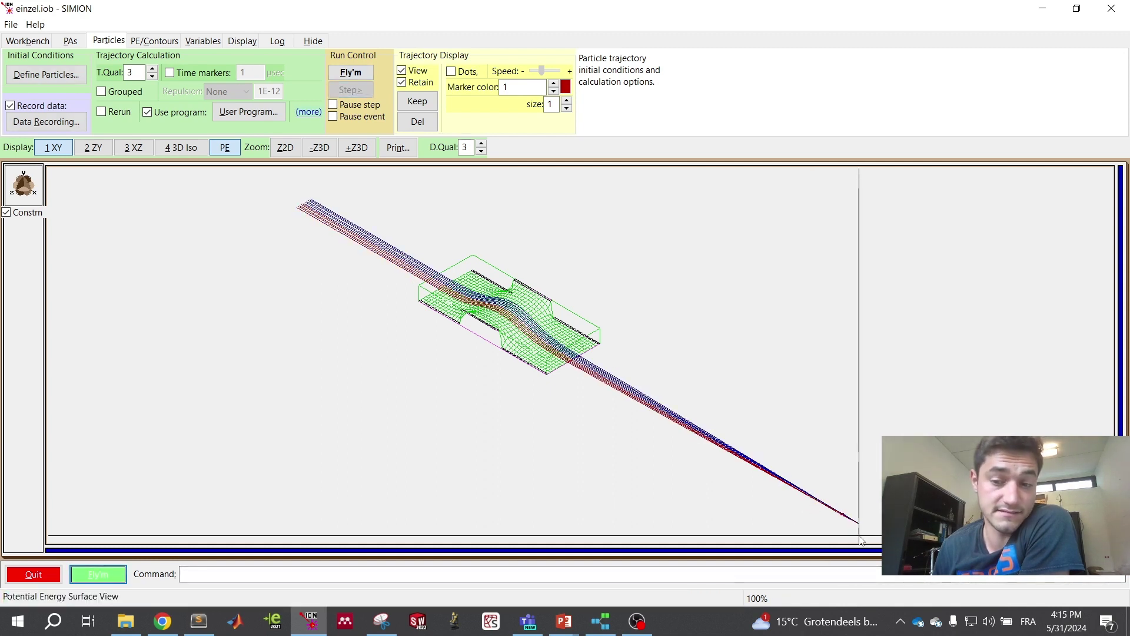
Step: Compare the trajectories of the two particle groups at the focal point and at their starting positions
left_click_drag(860, 536, 814, 494)
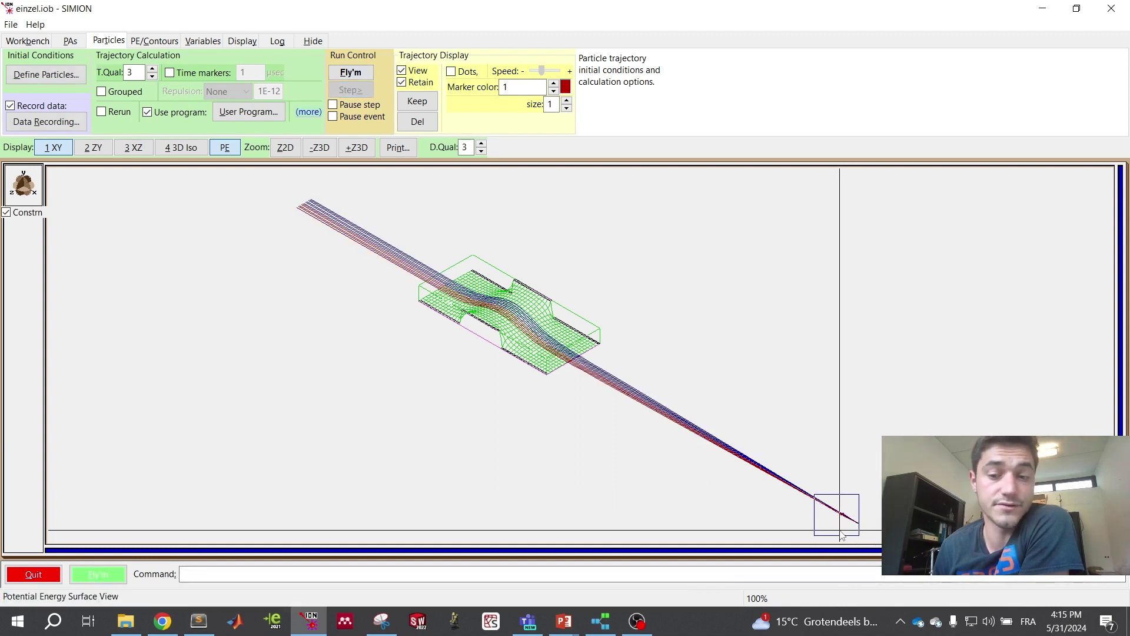
left_click(605, 518)
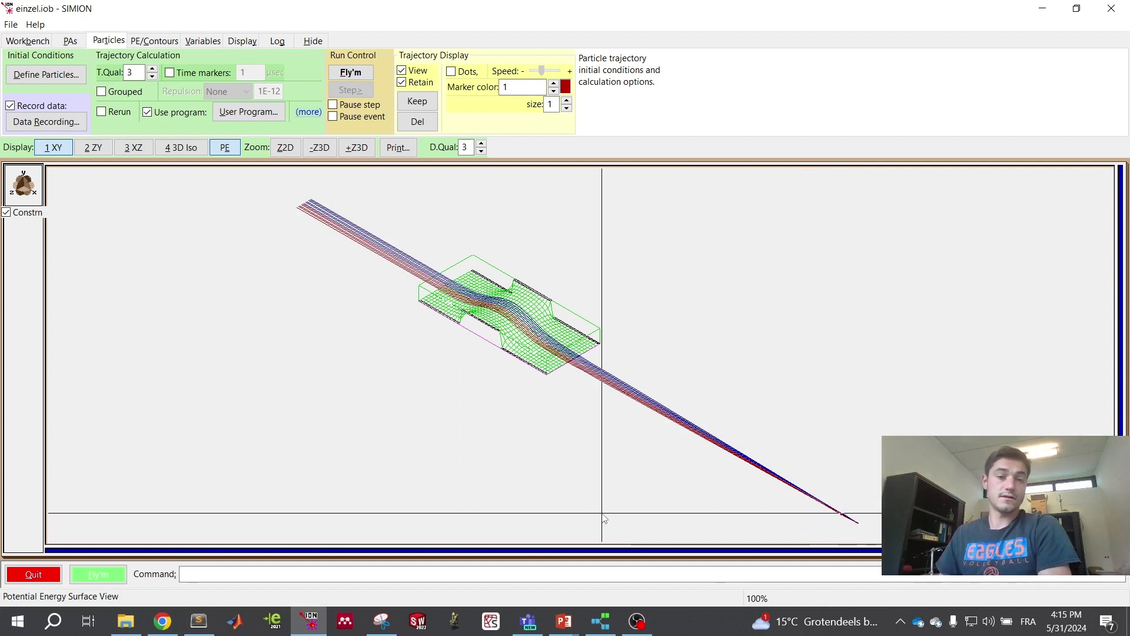
left_click_drag(288, 193, 317, 209)
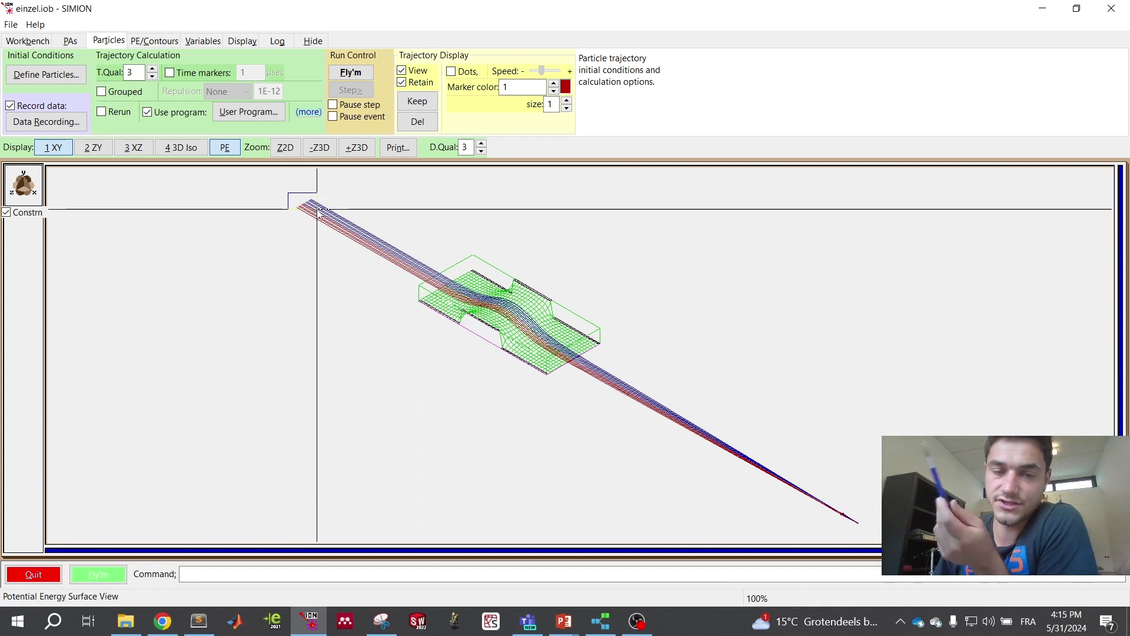
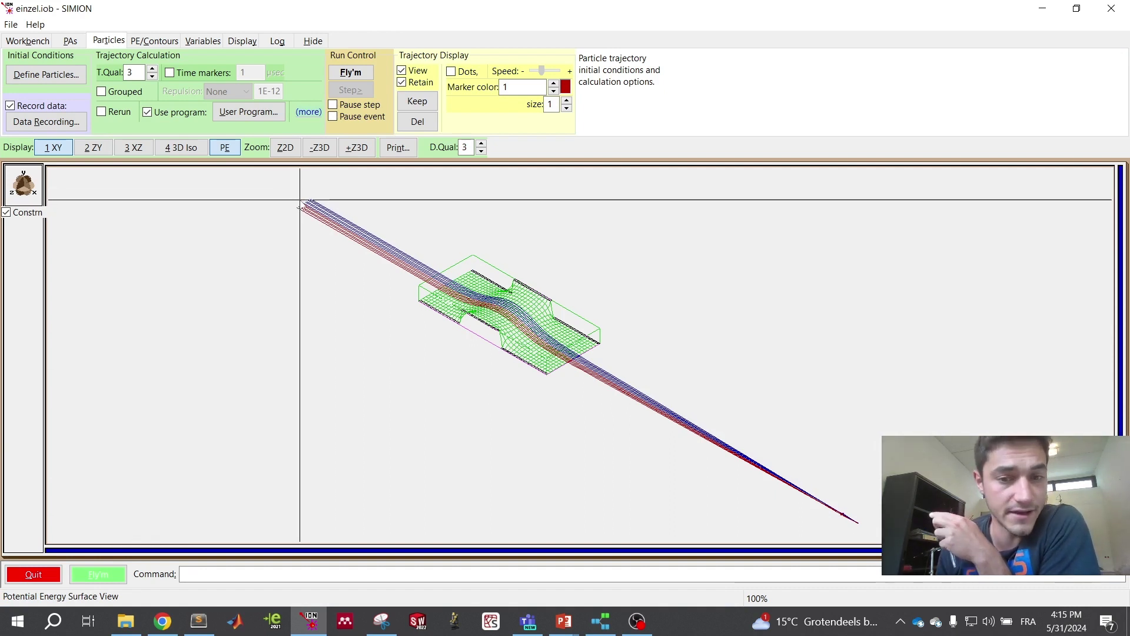
Step: Fly the particles, inspect where the red beam ends in the XY view, and return to the potential energy view
left_click(107, 577)
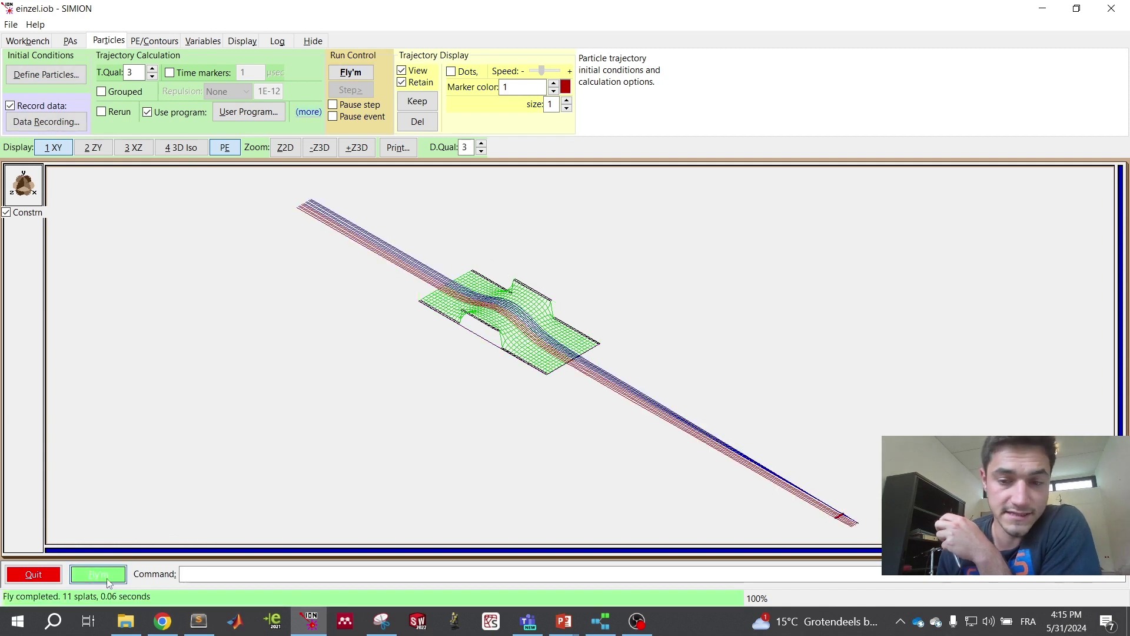
left_click(55, 150)
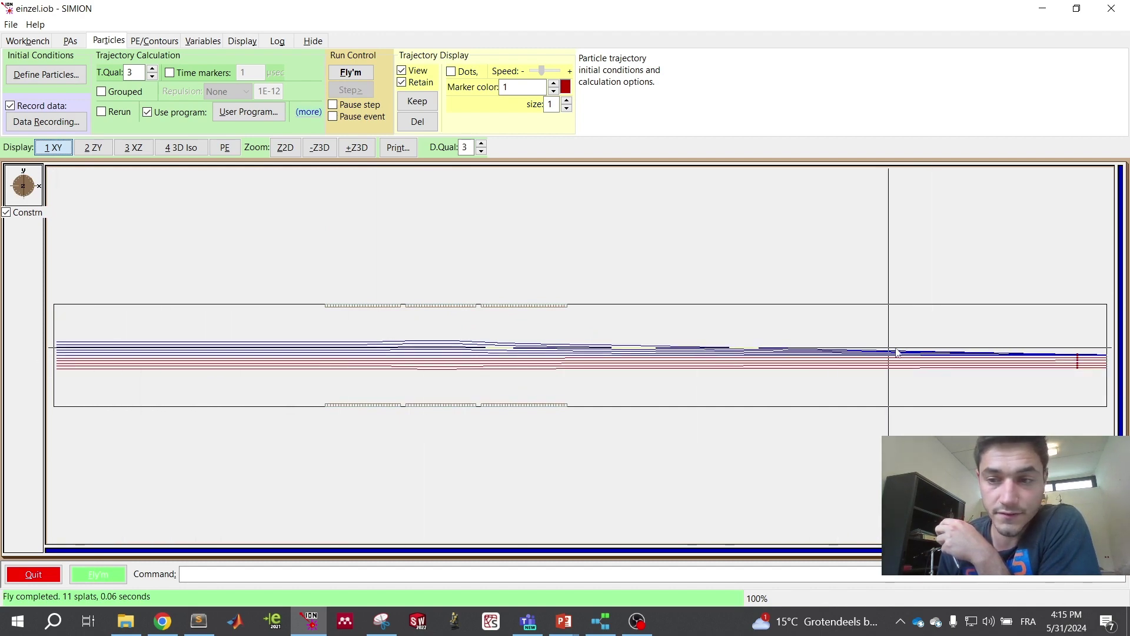
left_click_drag(1070, 360, 1087, 376)
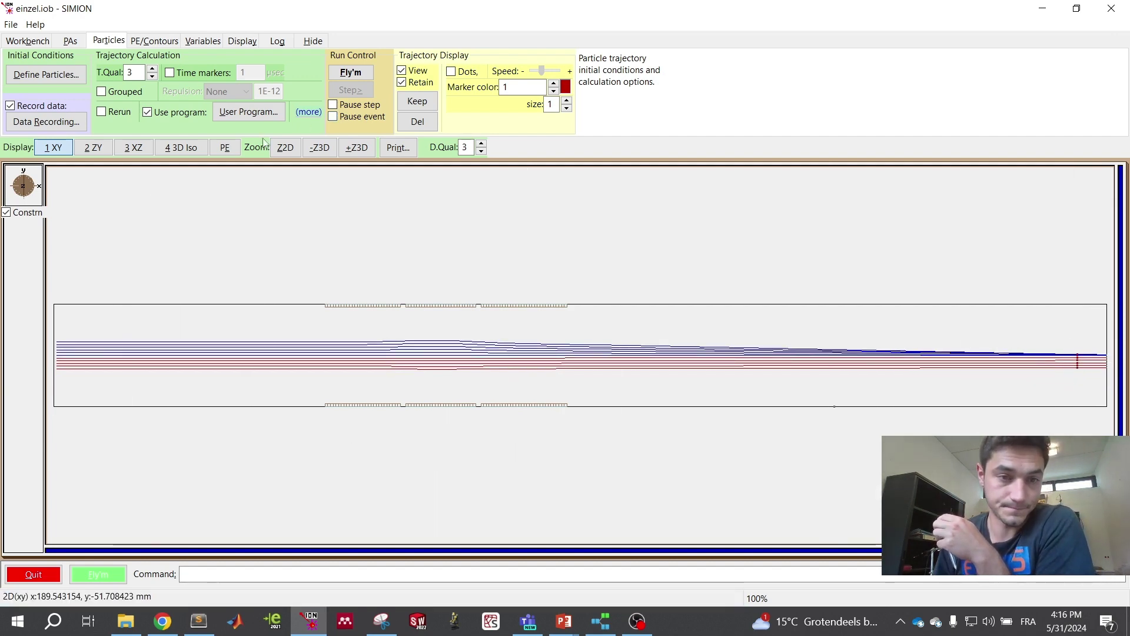
left_click(229, 149)
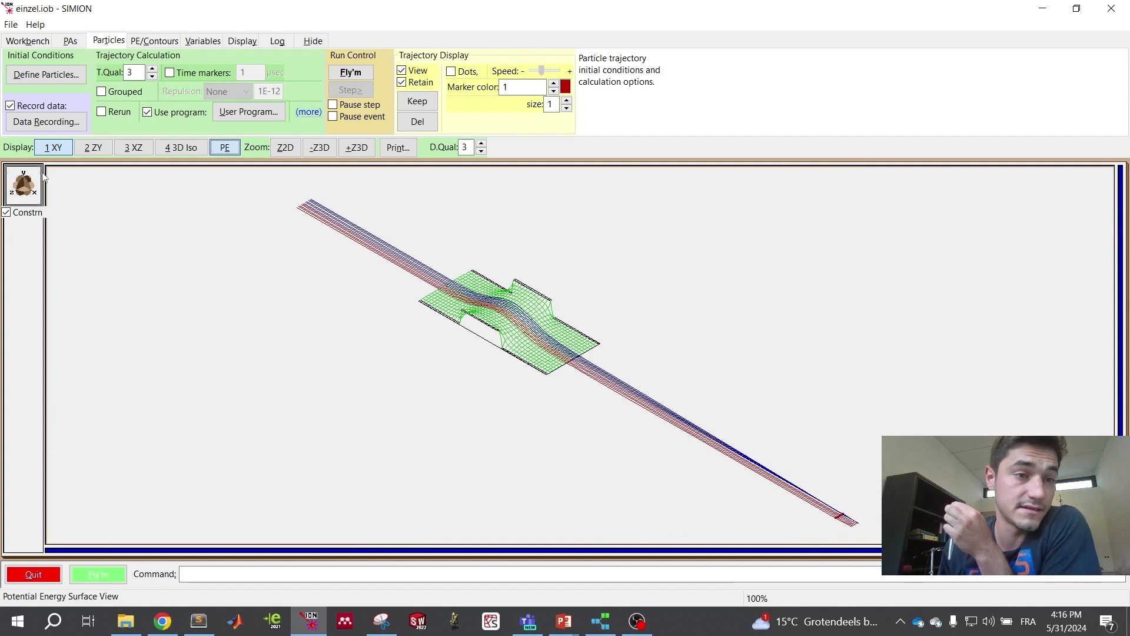
Step: Set Group 2's kinetic energy to 140 eV in the particle definitions and fly the particles
left_click(59, 76)
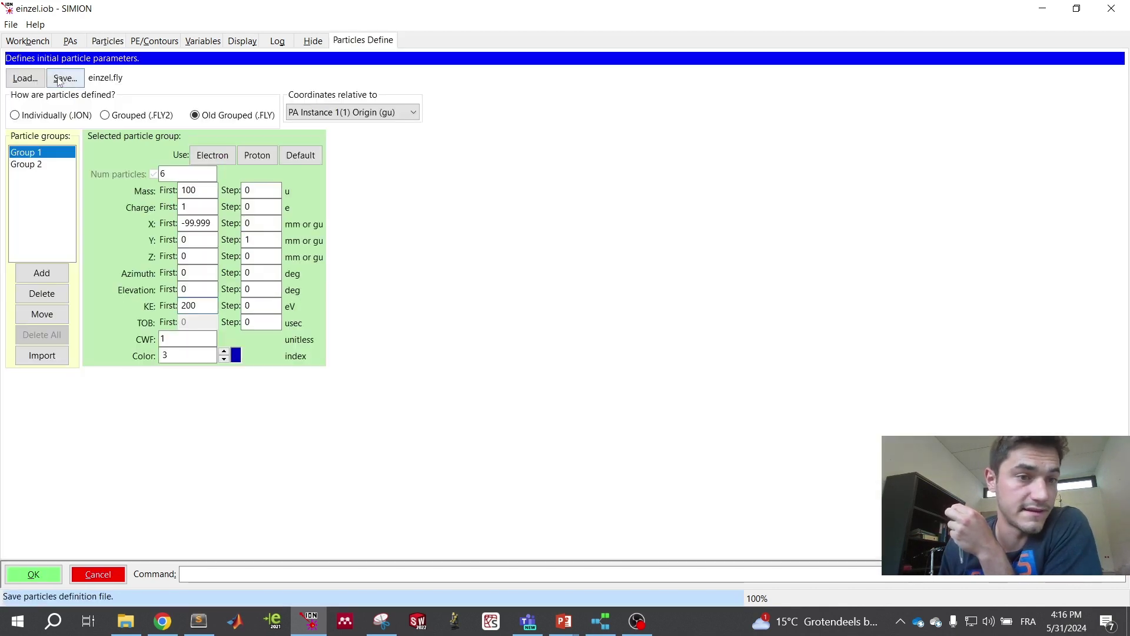
left_click(45, 166)
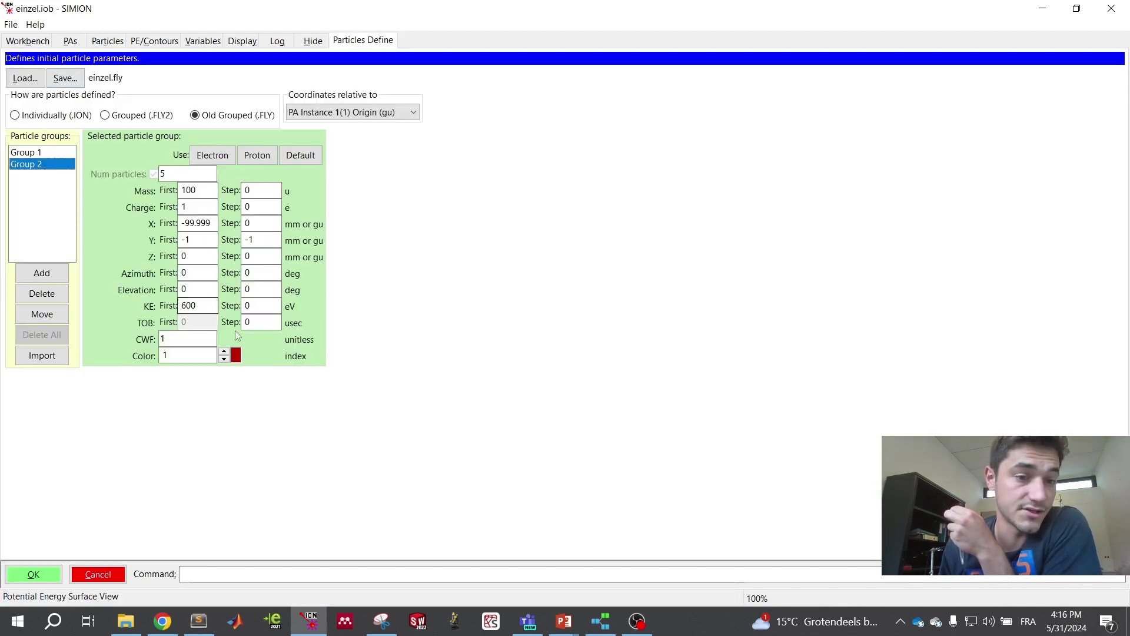
left_click_drag(203, 305, 164, 308)
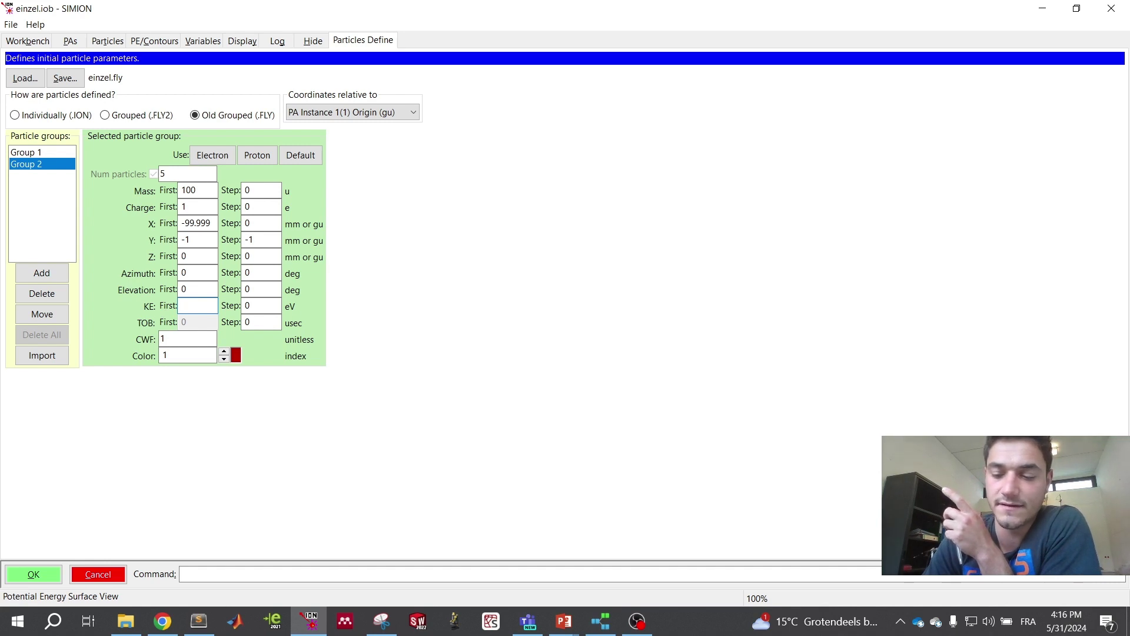
left_click(33, 574)
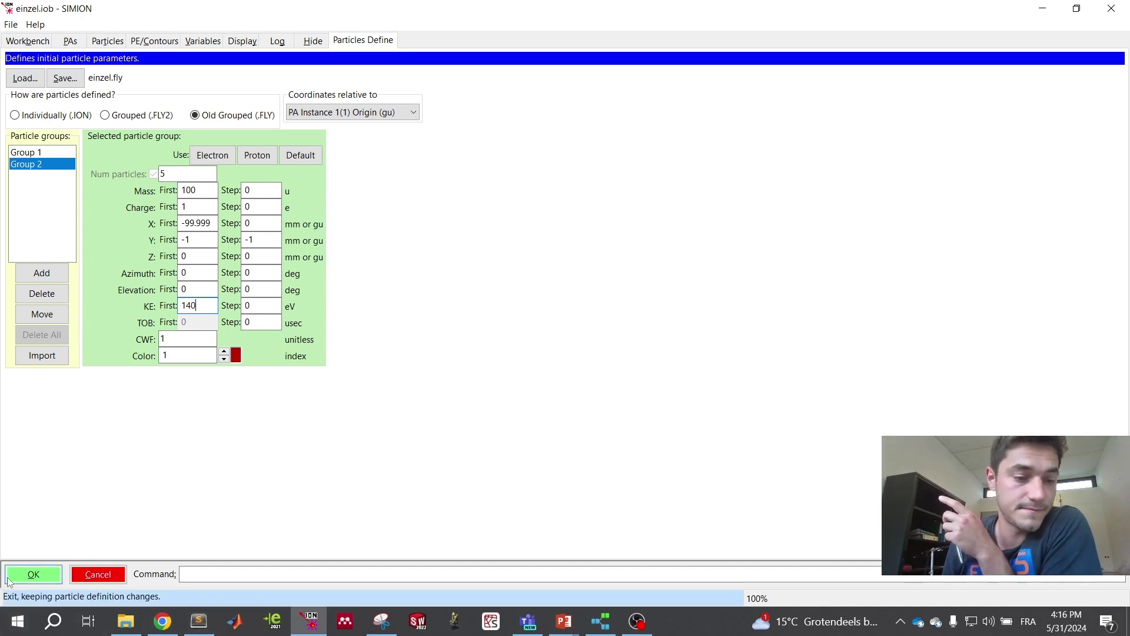
left_click(98, 574)
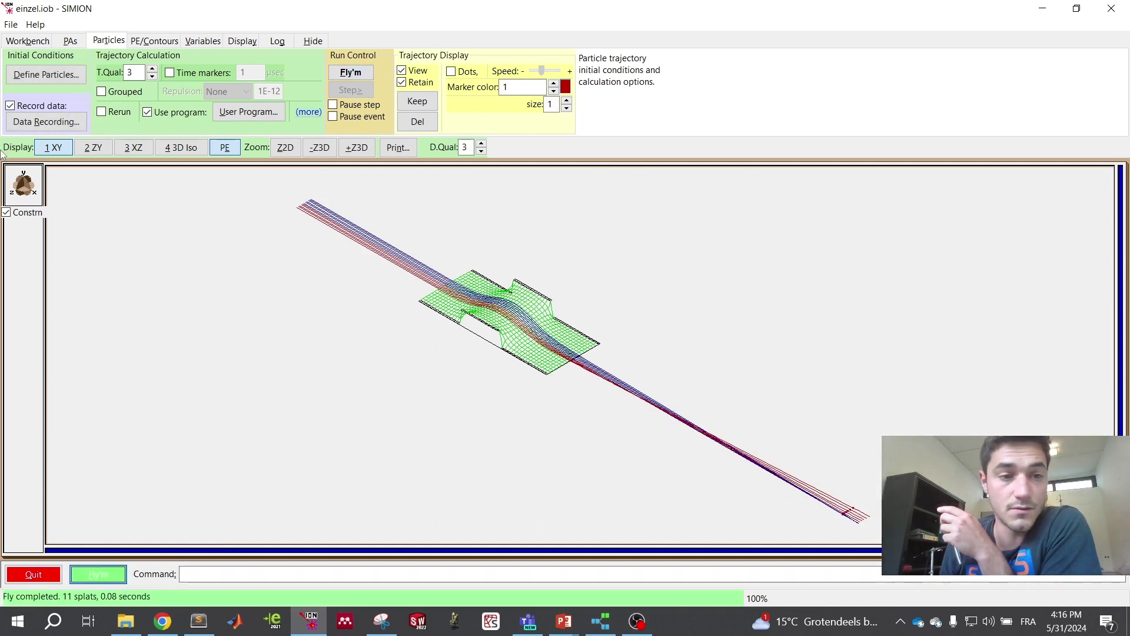
Step: Inspect in the XY view where the trajectories of both particle groups cross behind the lens
left_click(94, 148)
left_click(61, 149)
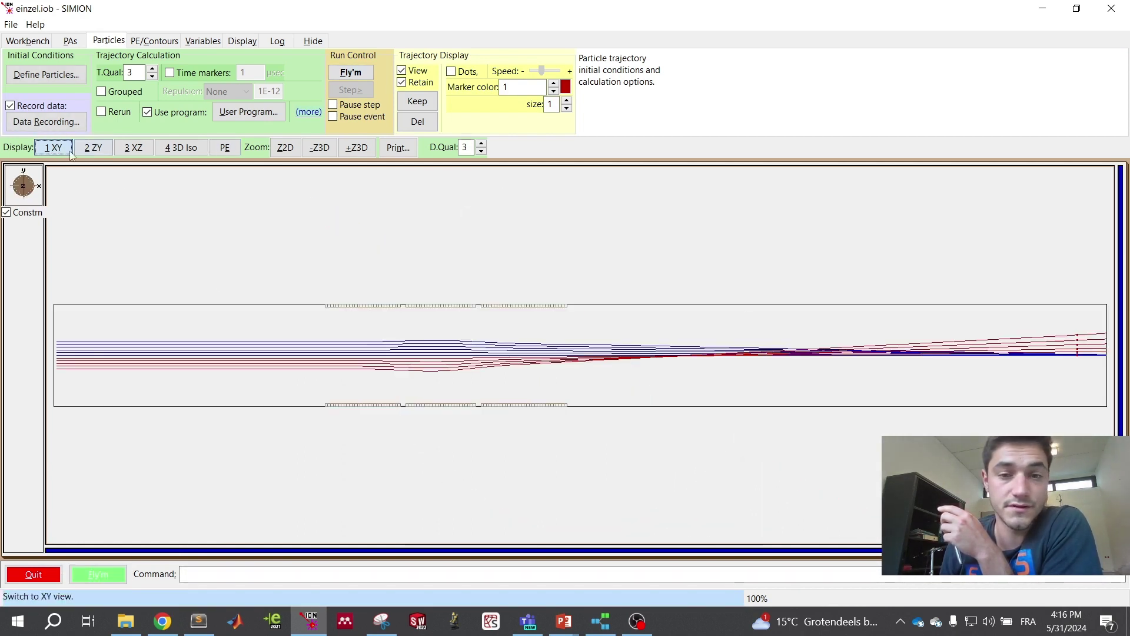
left_click_drag(756, 393, 868, 404)
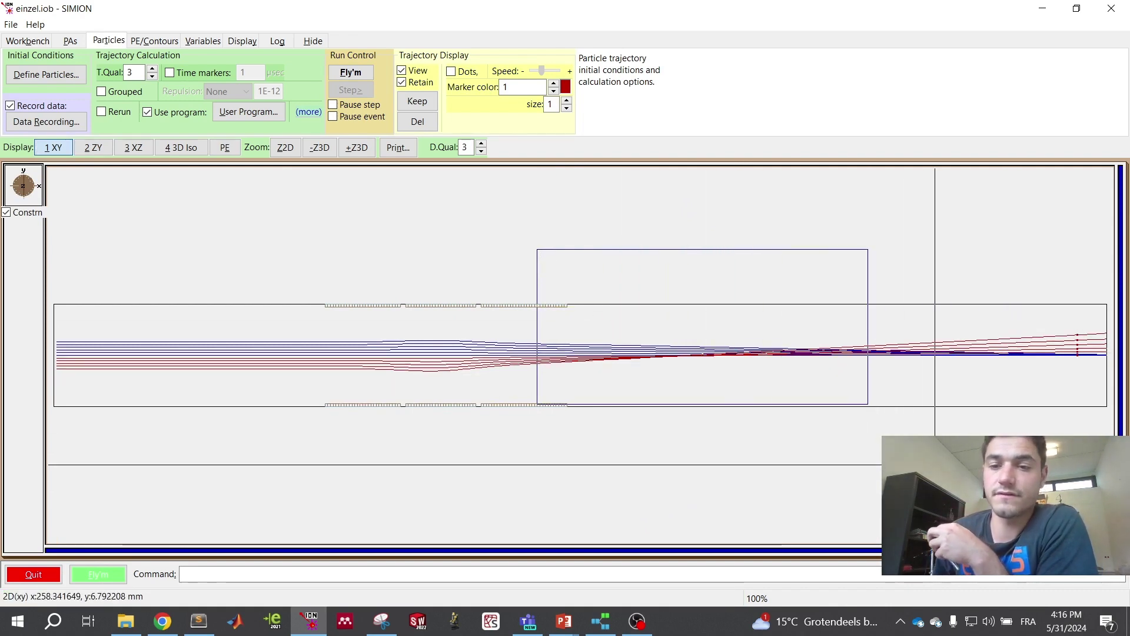
left_click(923, 475)
key("p")
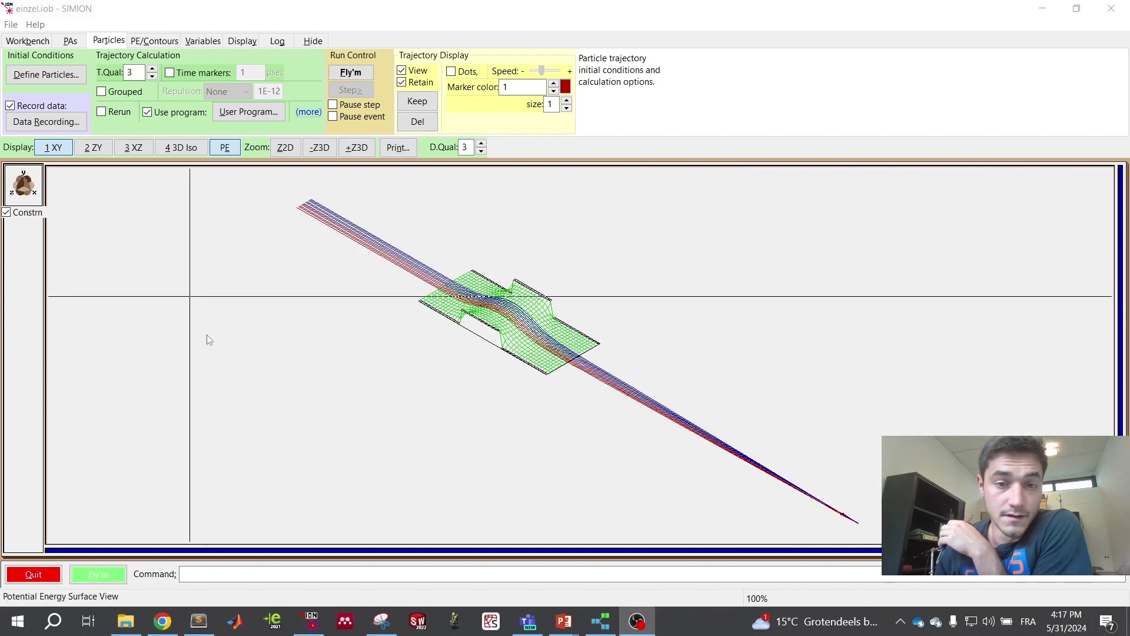
Step: Show the lens in the 3D isometric view and review the data recording settings
left_click(196, 148)
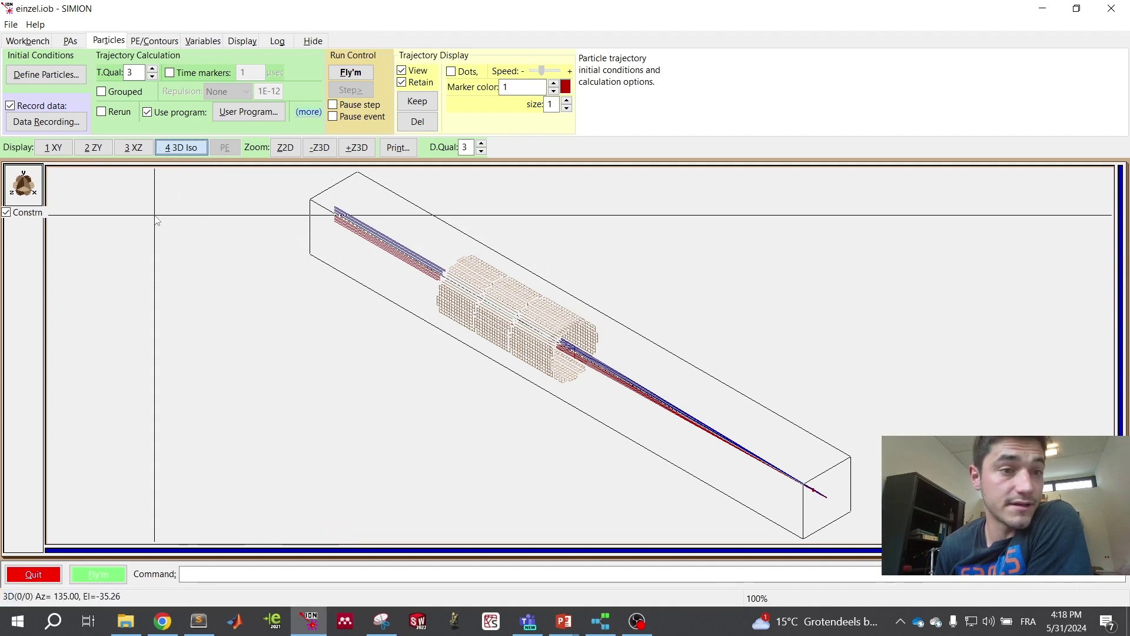
left_click(75, 122)
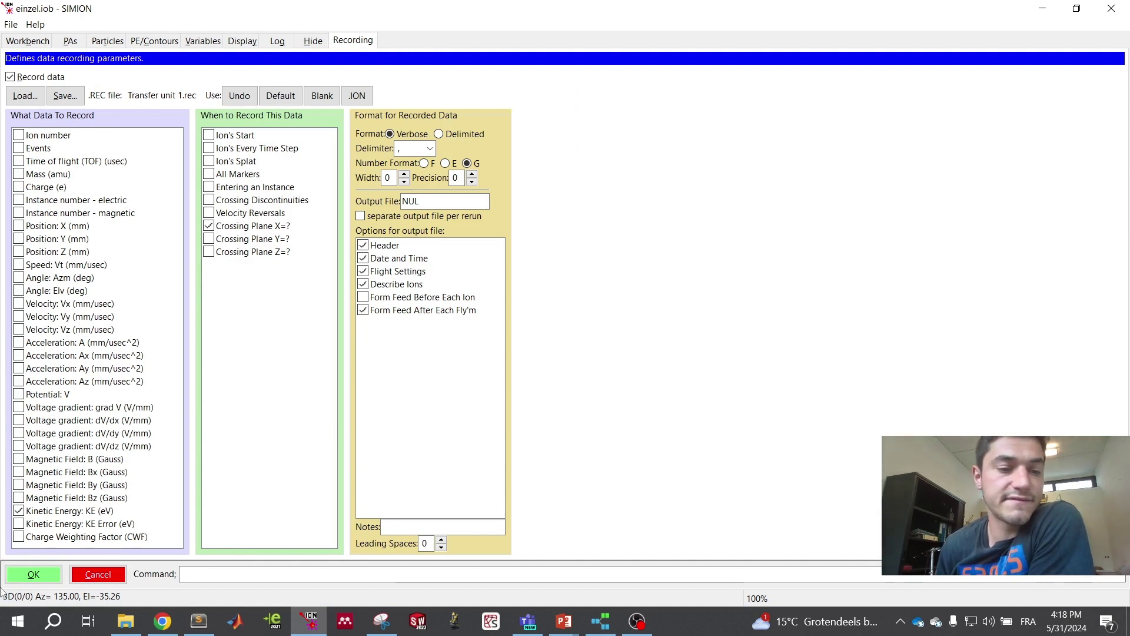
left_click(33, 574)
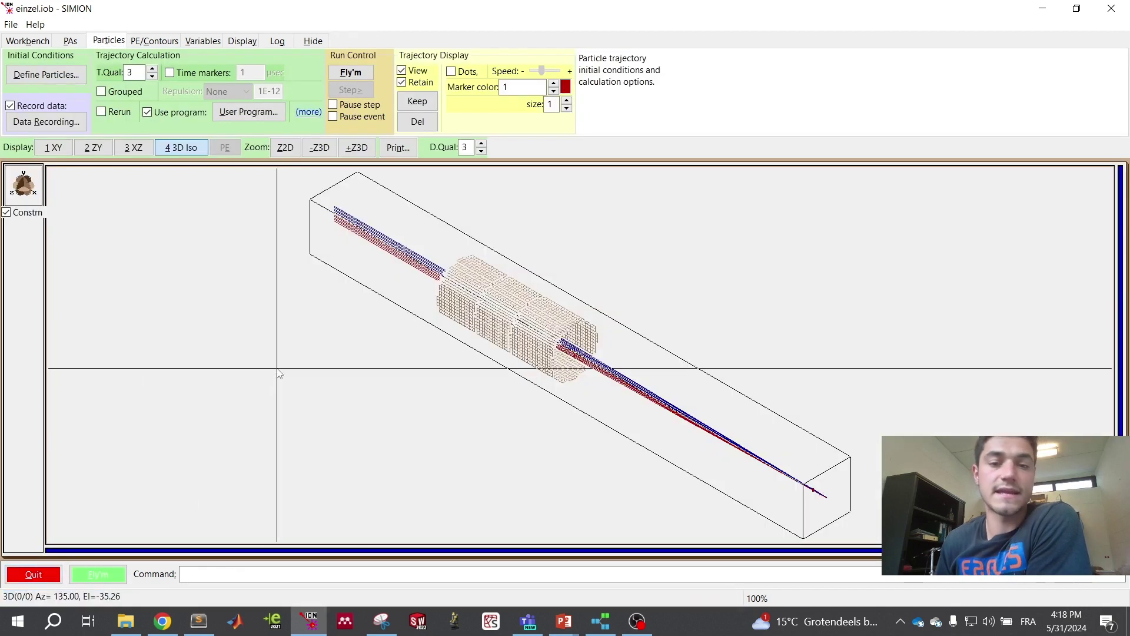